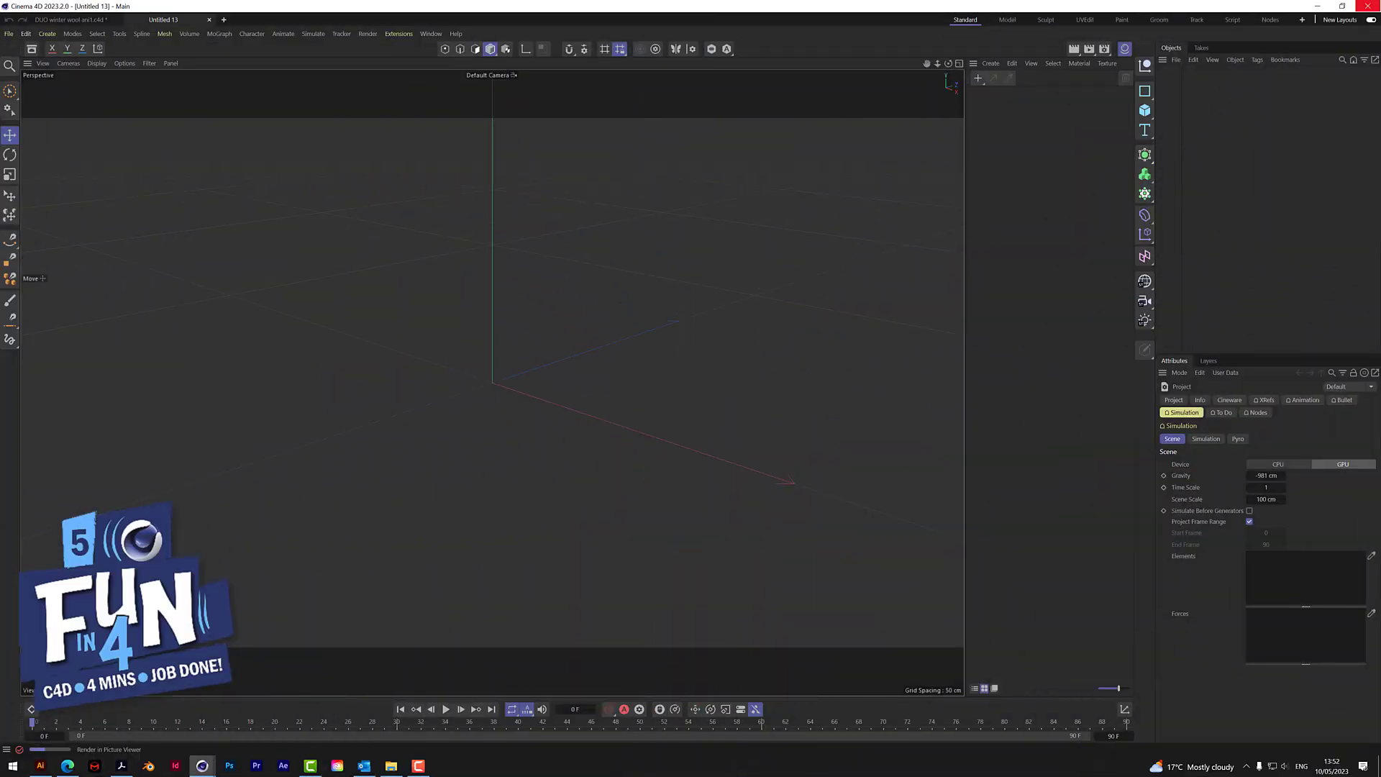
# - Add a Cogwheel spline and set its Teeth Type to None
pyautogui.click(1144, 91)
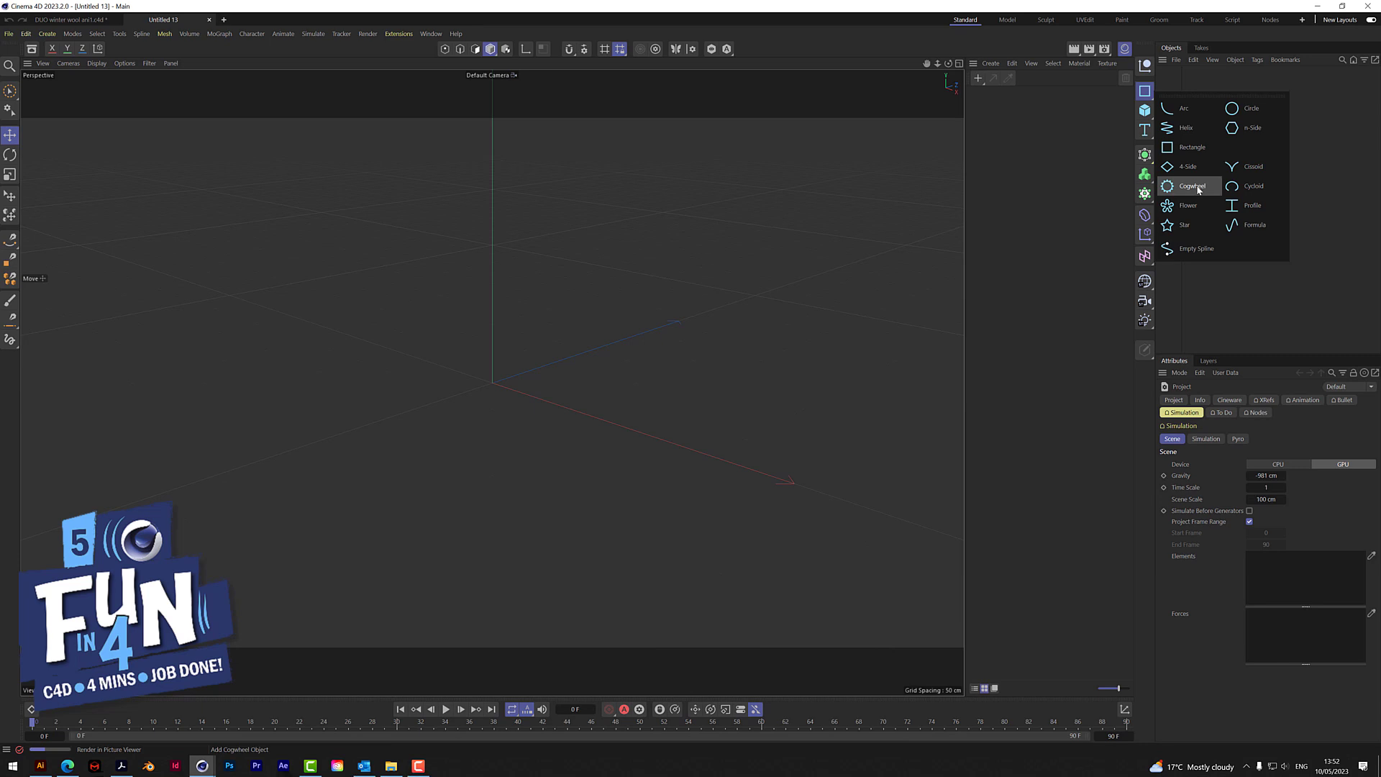
pyautogui.click(1187, 185)
pyautogui.click(1271, 401)
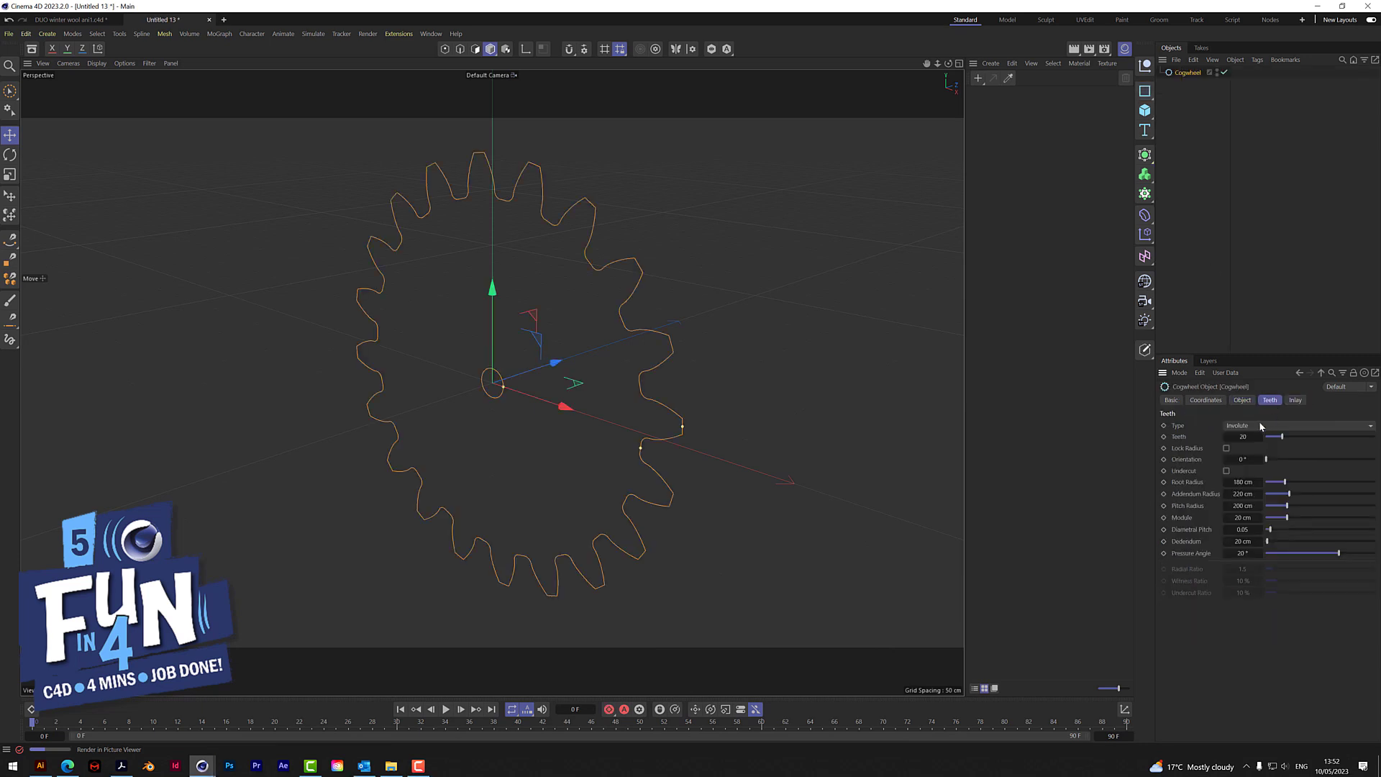
pyautogui.click(1259, 425)
pyautogui.click(1270, 439)
# - Give the cogwheel a Spokes inlay with 8 spokes
pyautogui.click(1294, 401)
pyautogui.click(1276, 425)
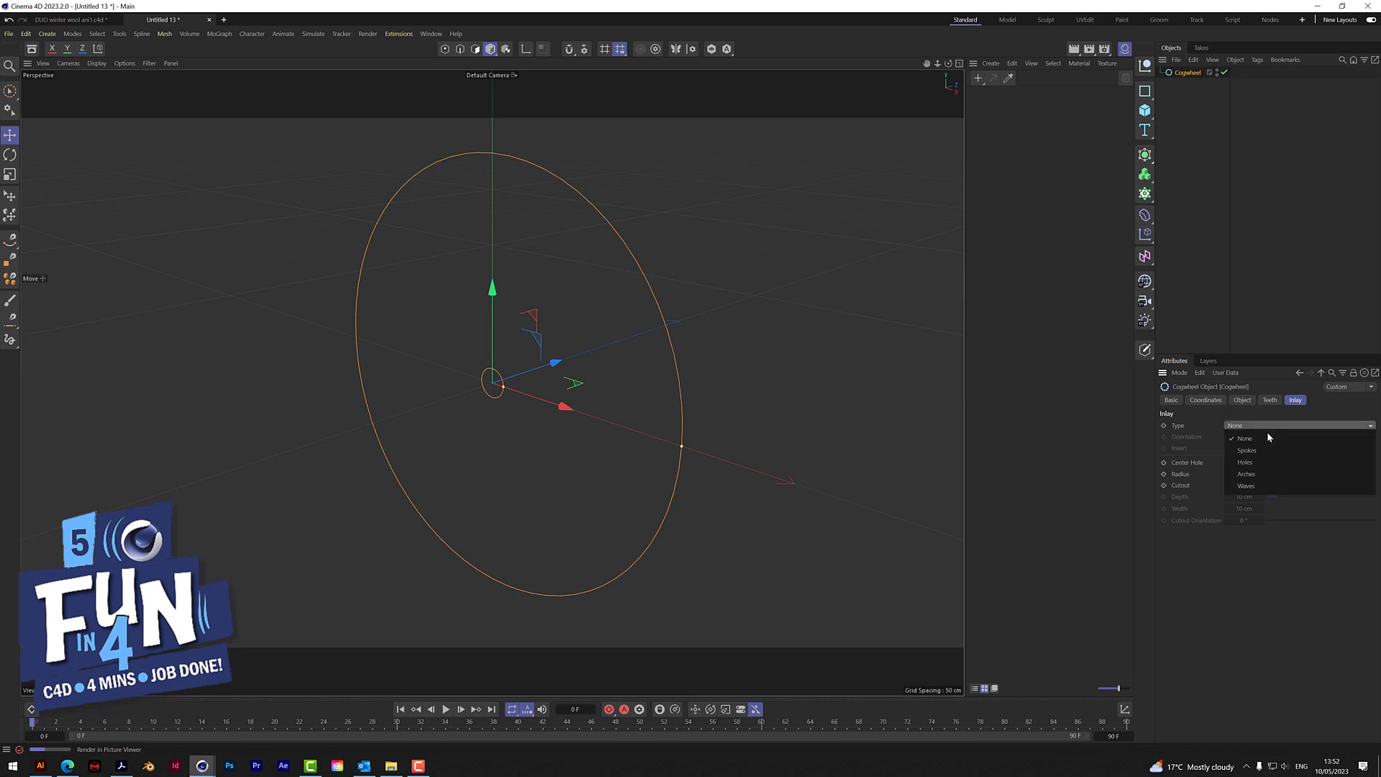
pyautogui.click(1259, 448)
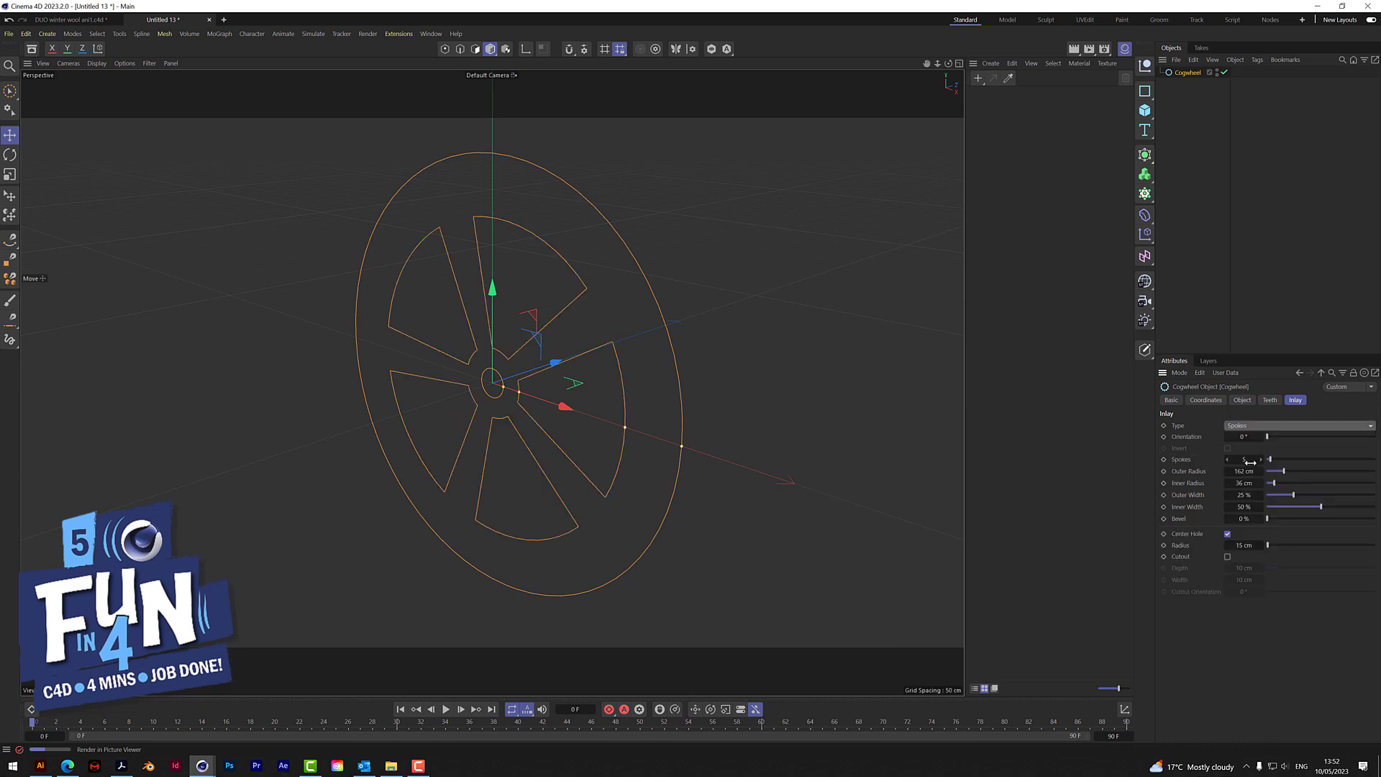
pyautogui.click(1243, 461)
pyautogui.write('8')
pyautogui.press('Return')
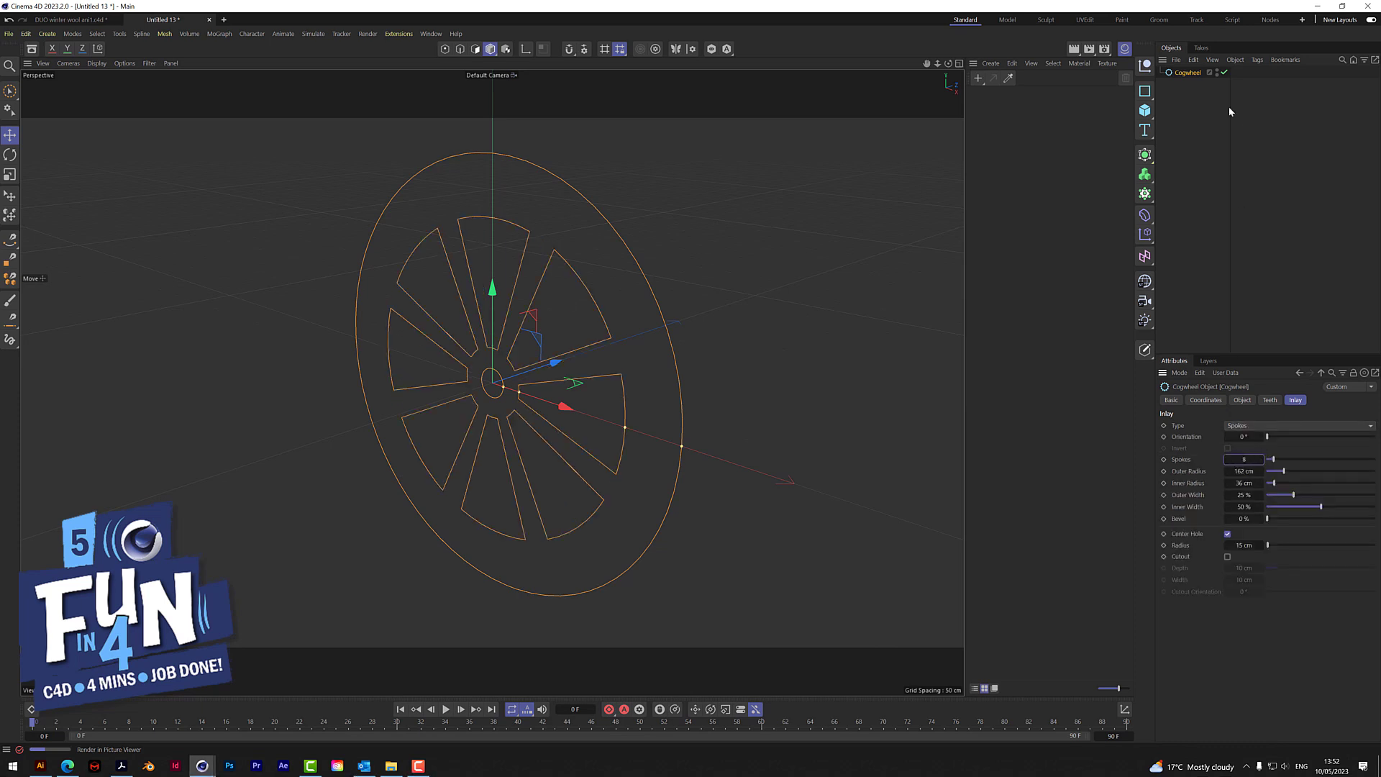
pyautogui.click(1146, 155)
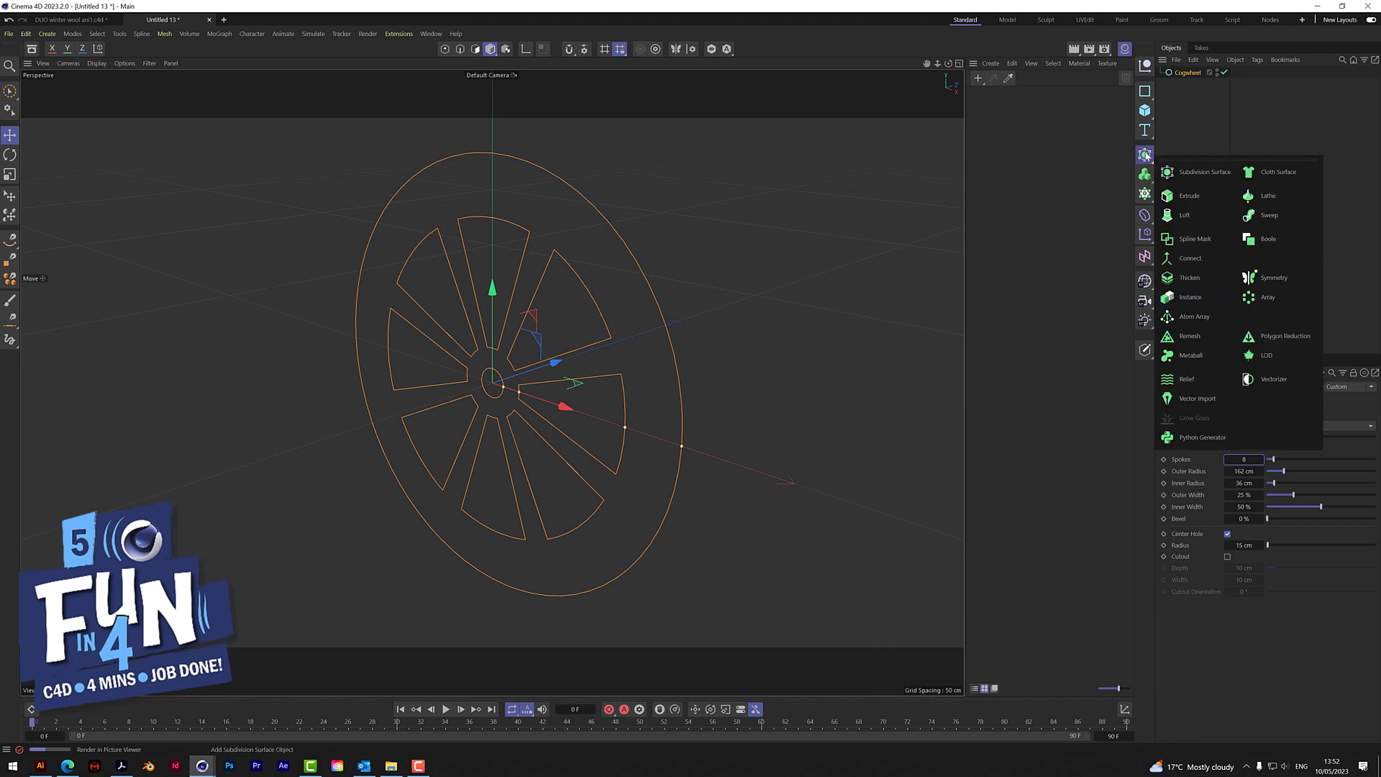
# - Extrude the cogwheel with a Spline-shaped cap bevel of about 7.88 cm
pyautogui.click(1190, 197)
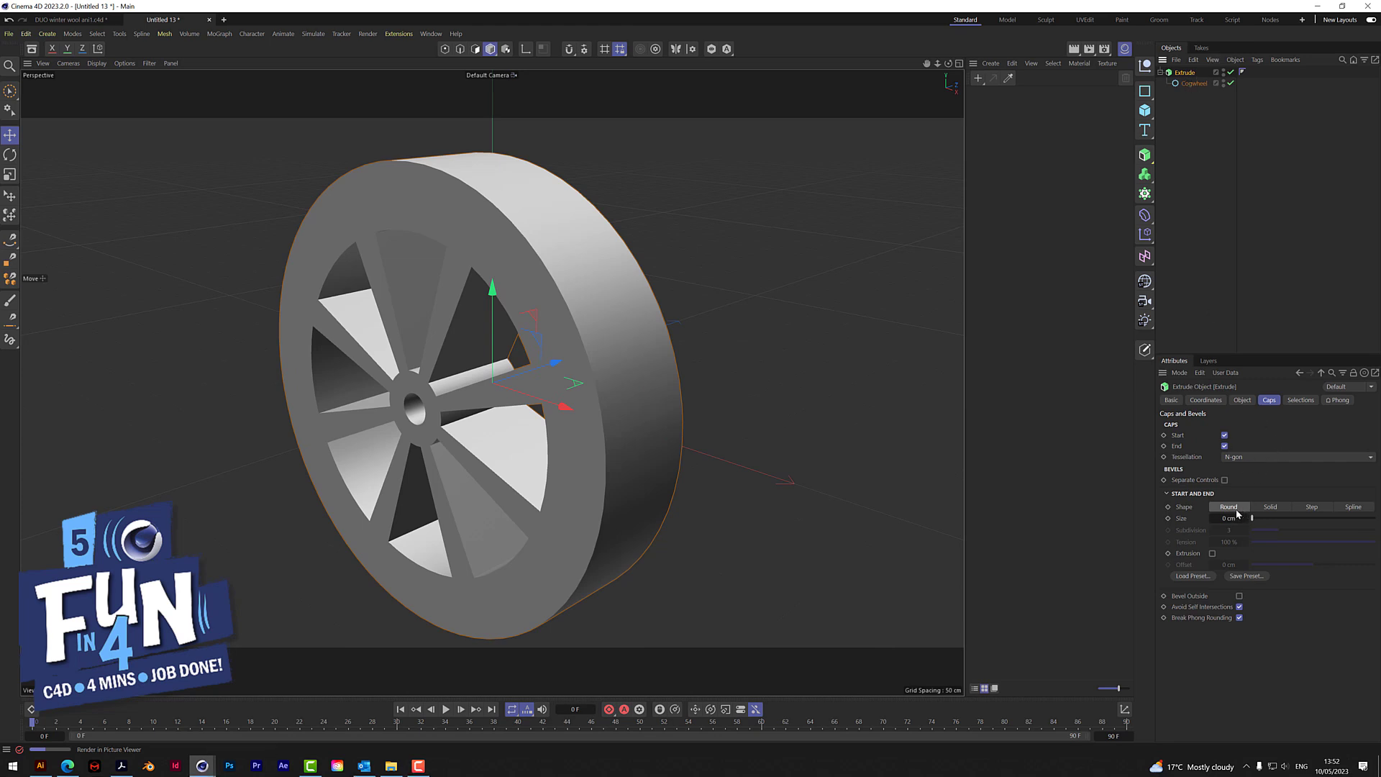
pyautogui.click(1355, 507)
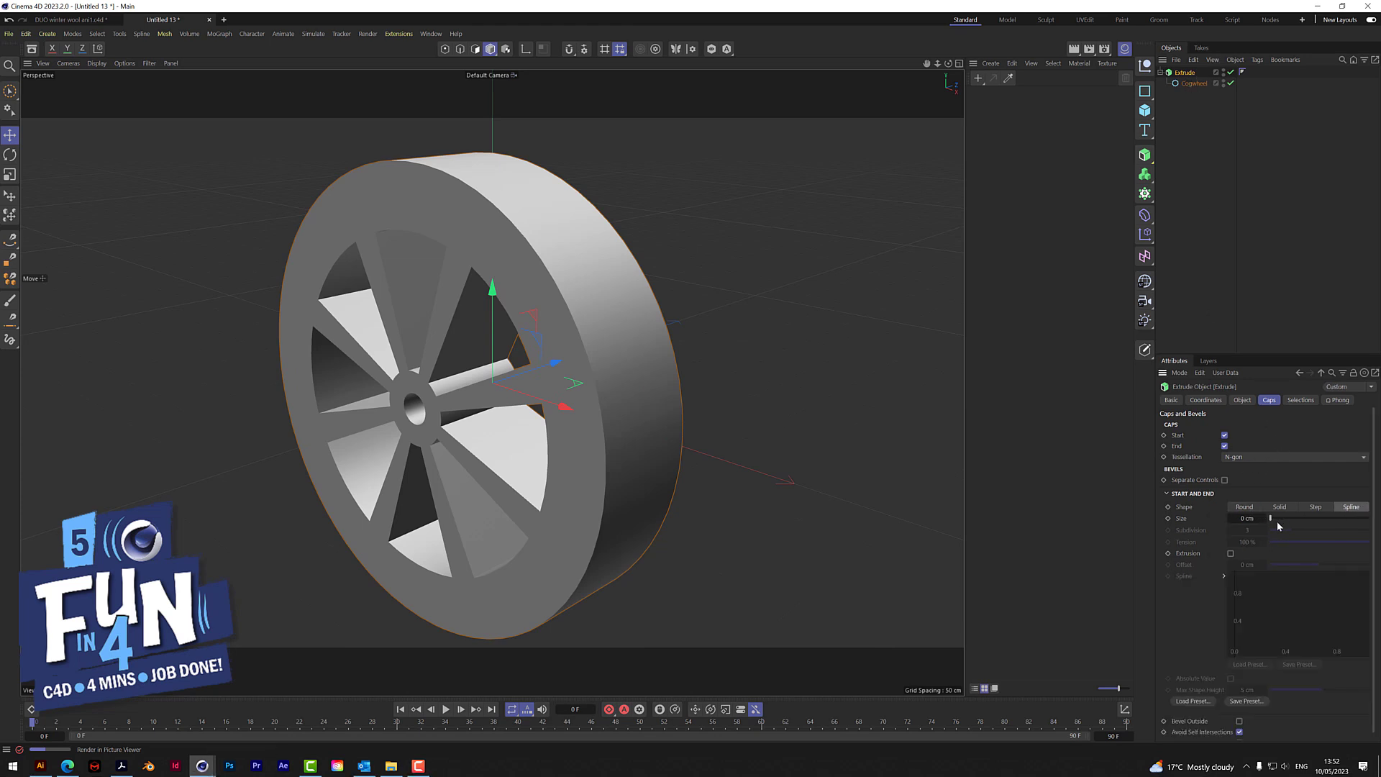
pyautogui.moveTo(1281, 525); pyautogui.dragTo(1277, 521)
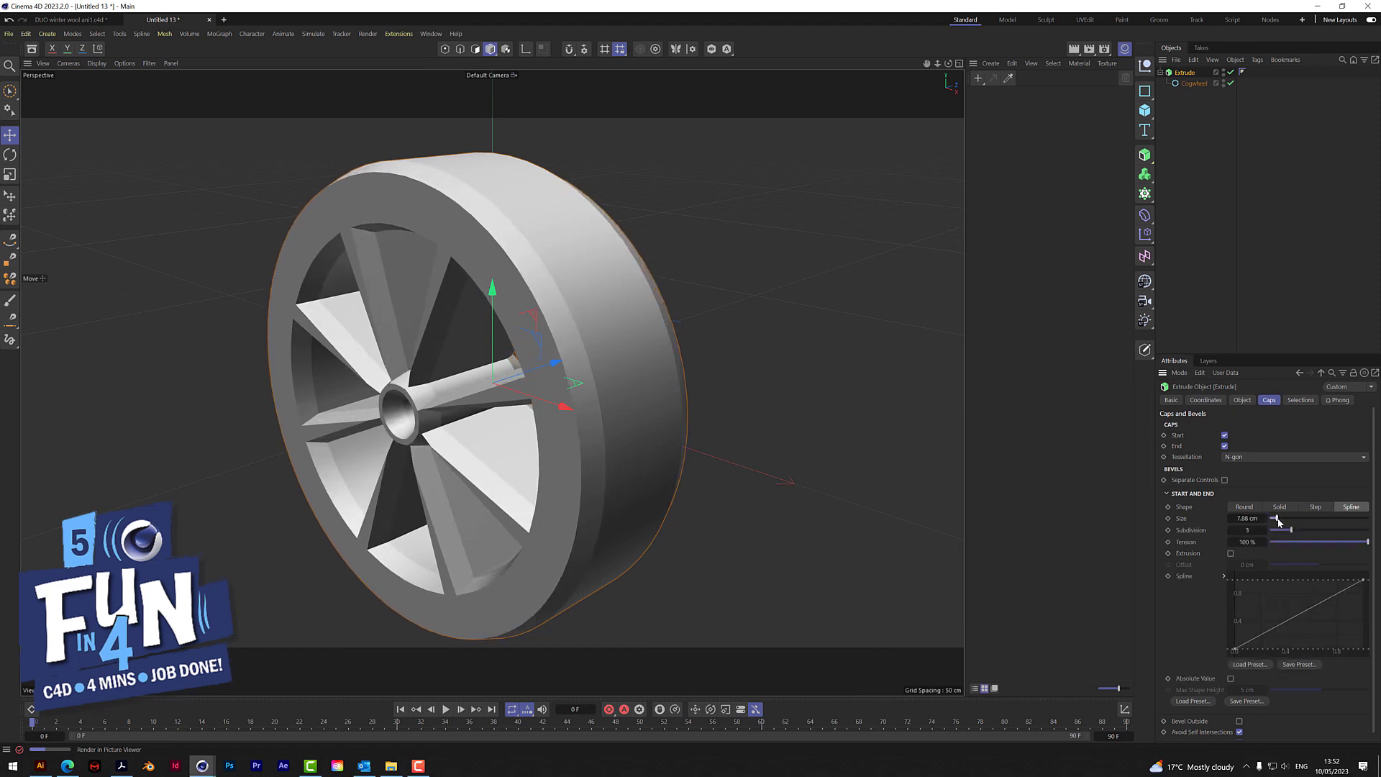
# - Enlarge the cogwheel's spoke outer radius to 185 cm
pyautogui.click(1194, 83)
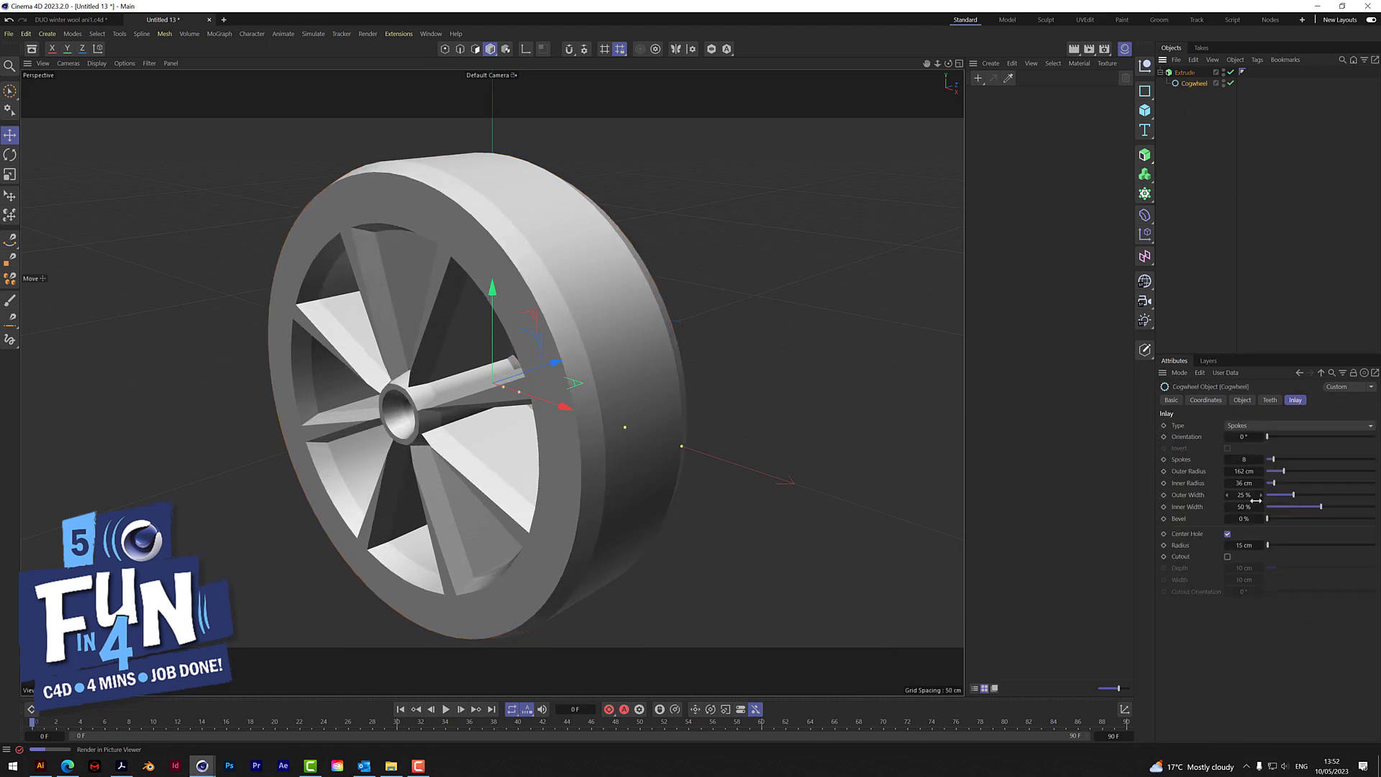
pyautogui.moveTo(1249, 473); pyautogui.dragTo(1265, 472)
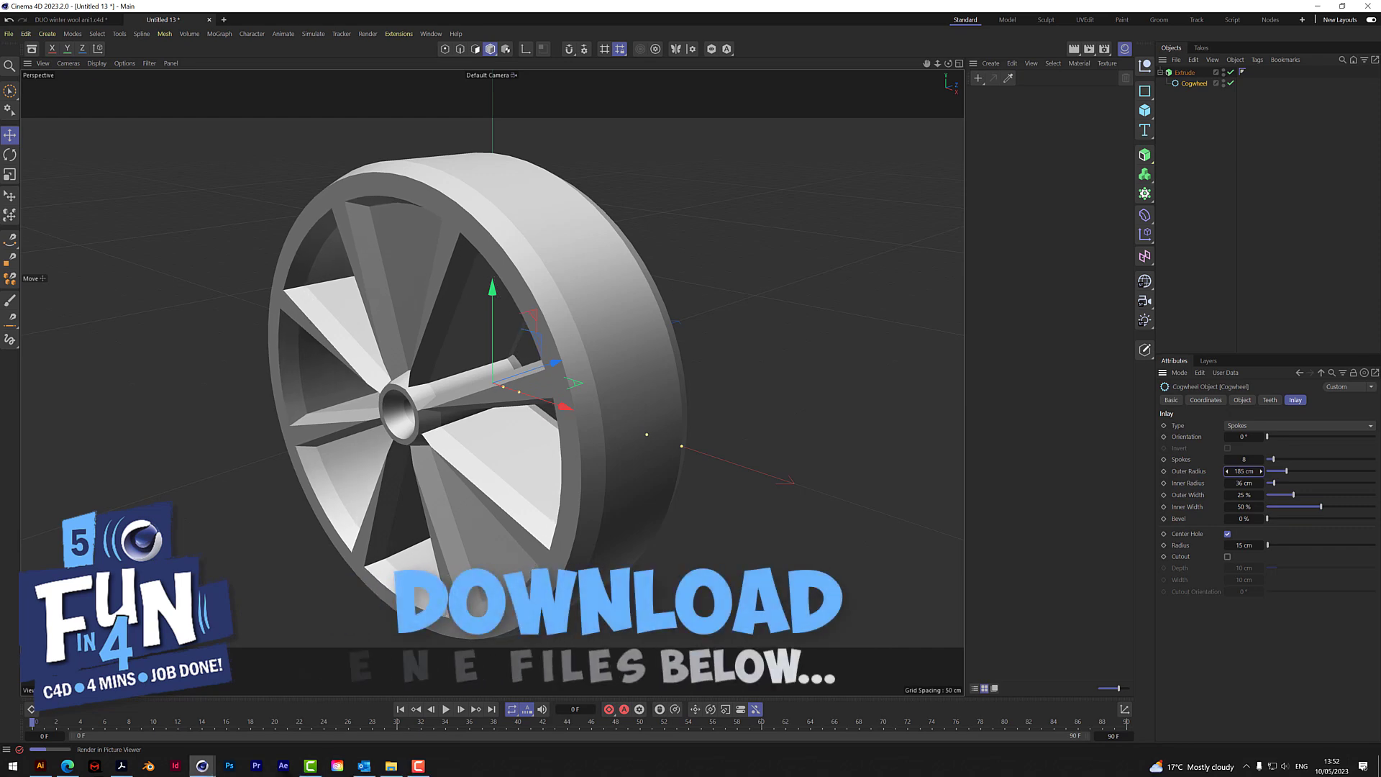
pyautogui.moveTo(948, 62); pyautogui.dragTo(1257, 545)
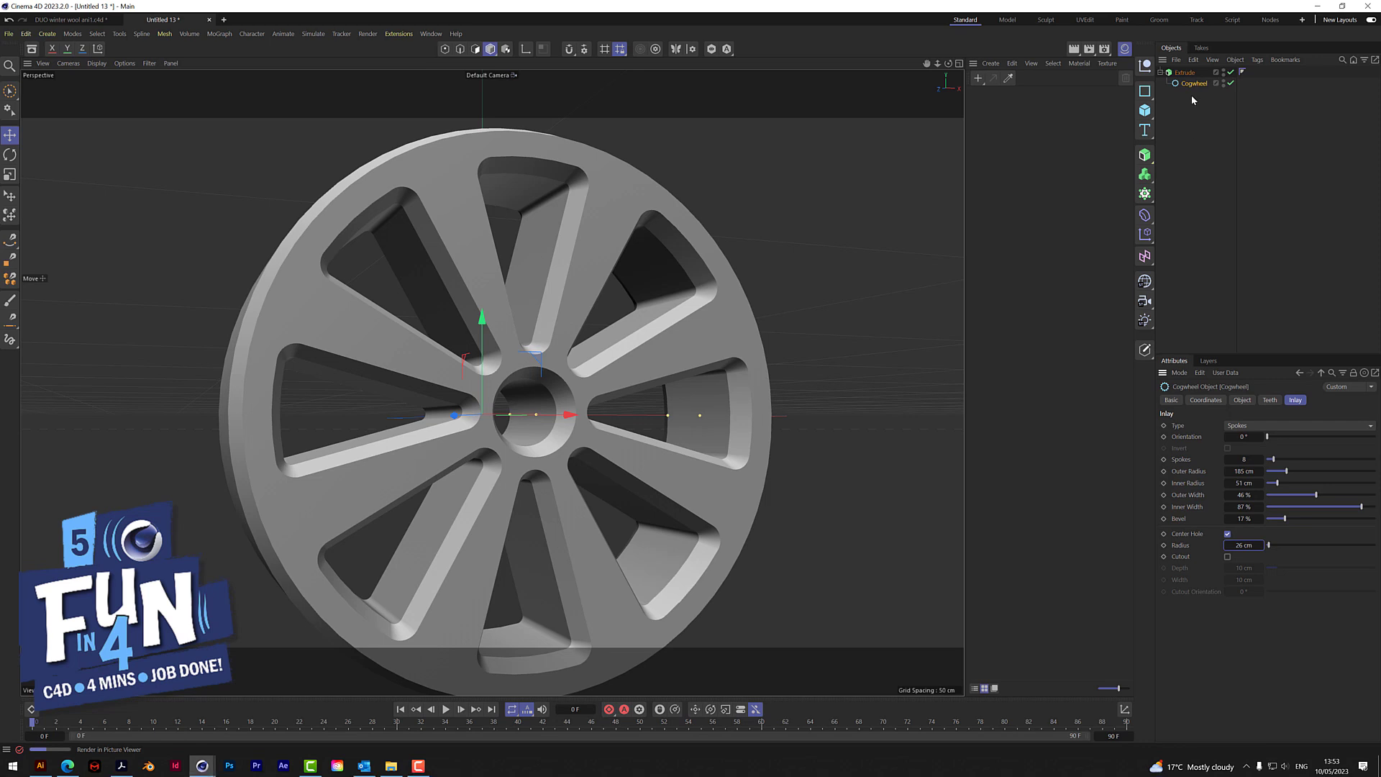
# - Wrap the Extrude in a Remesh at 400% mesh density and display Gouraud Shading (Lines)
pyautogui.click(1151, 163)
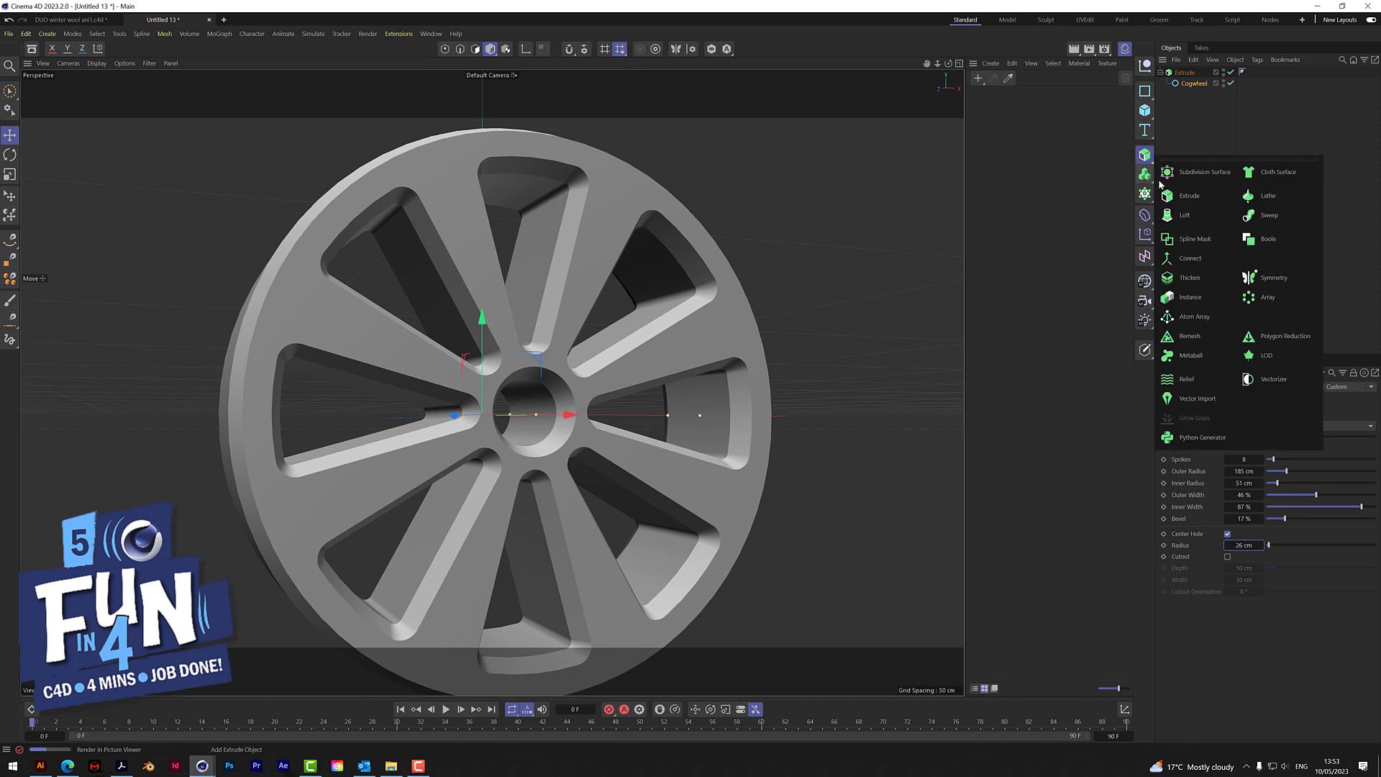
pyautogui.click(1191, 337)
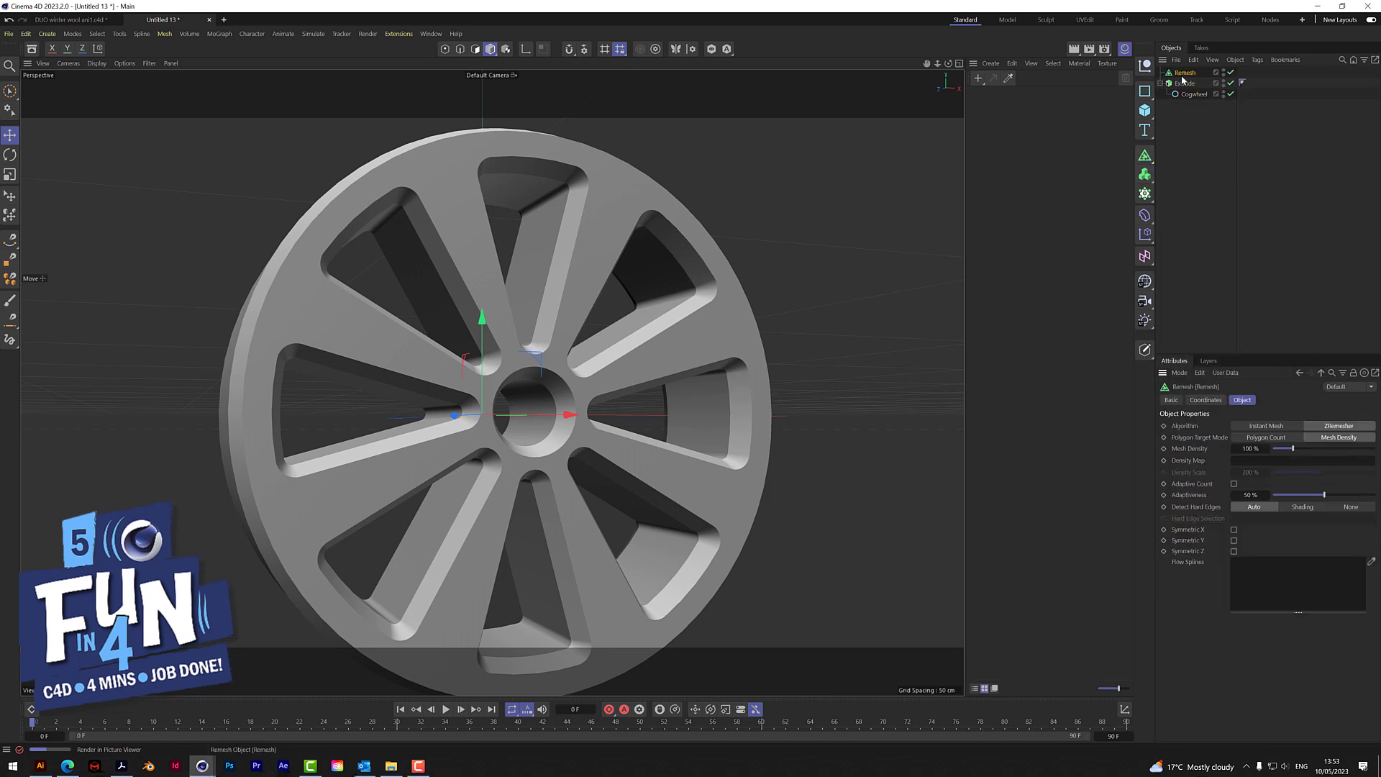
pyautogui.moveTo(1187, 77); pyautogui.dragTo(1186, 73)
pyautogui.click(1259, 448)
pyautogui.write('400')
pyautogui.press('Return')
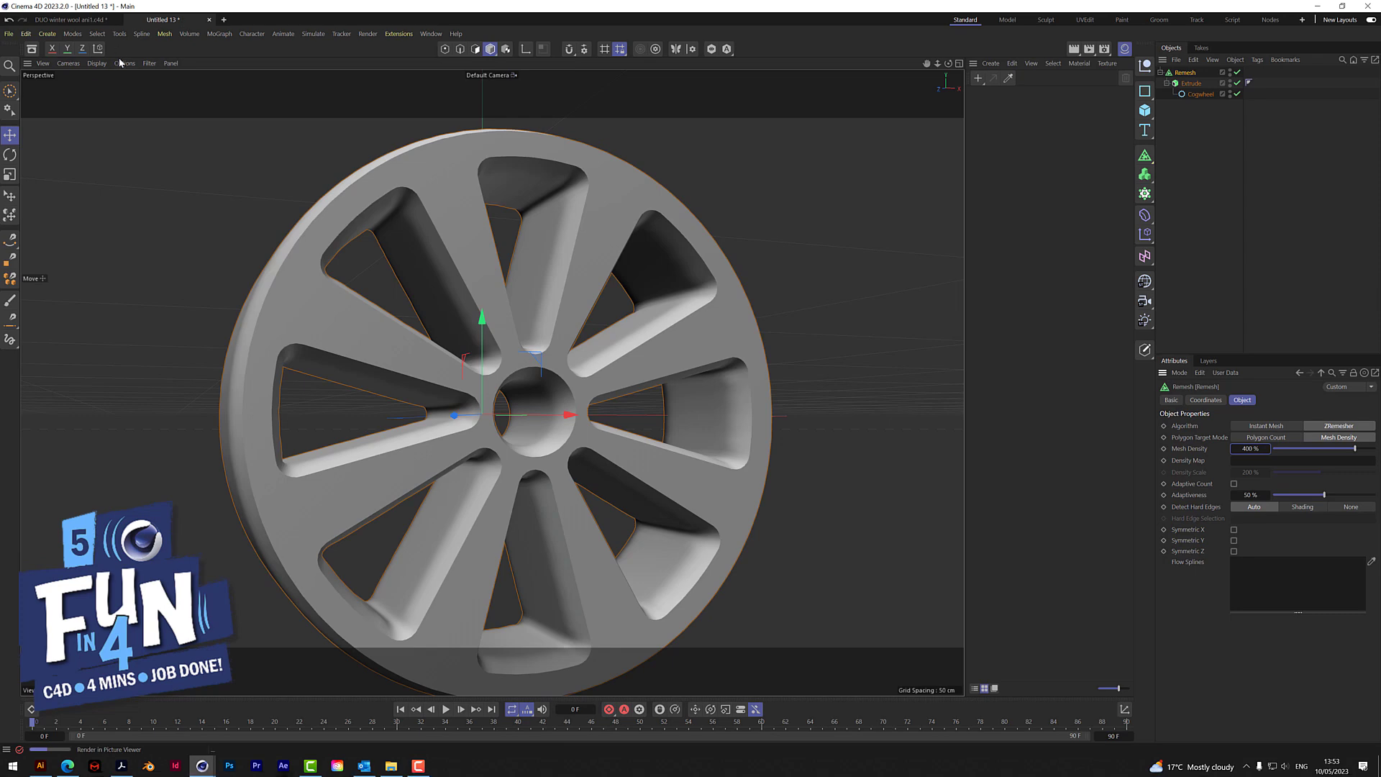
pyautogui.click(97, 63)
pyautogui.click(126, 109)
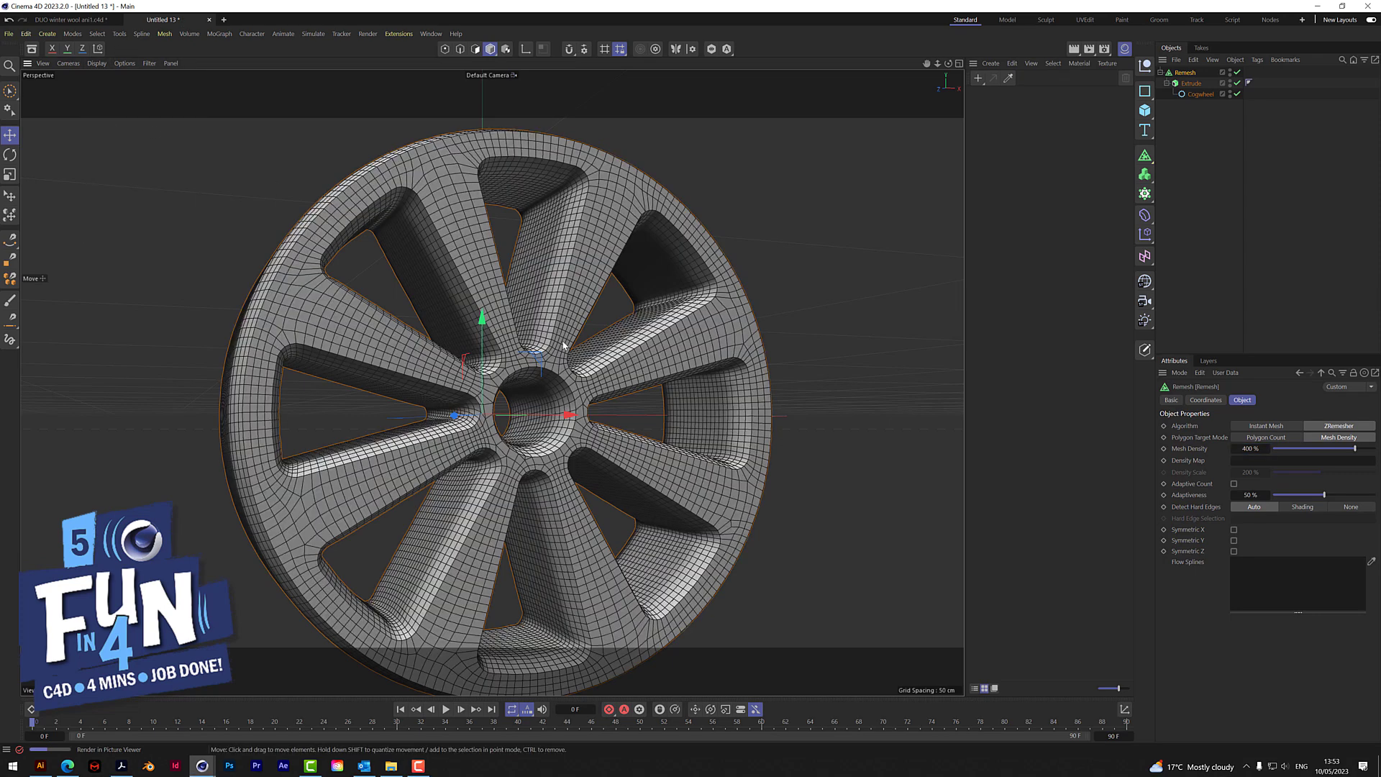
# - Connect the Remesh stack into one polygon object and rename it 'rim'
pyautogui.rightClick(1189, 71)
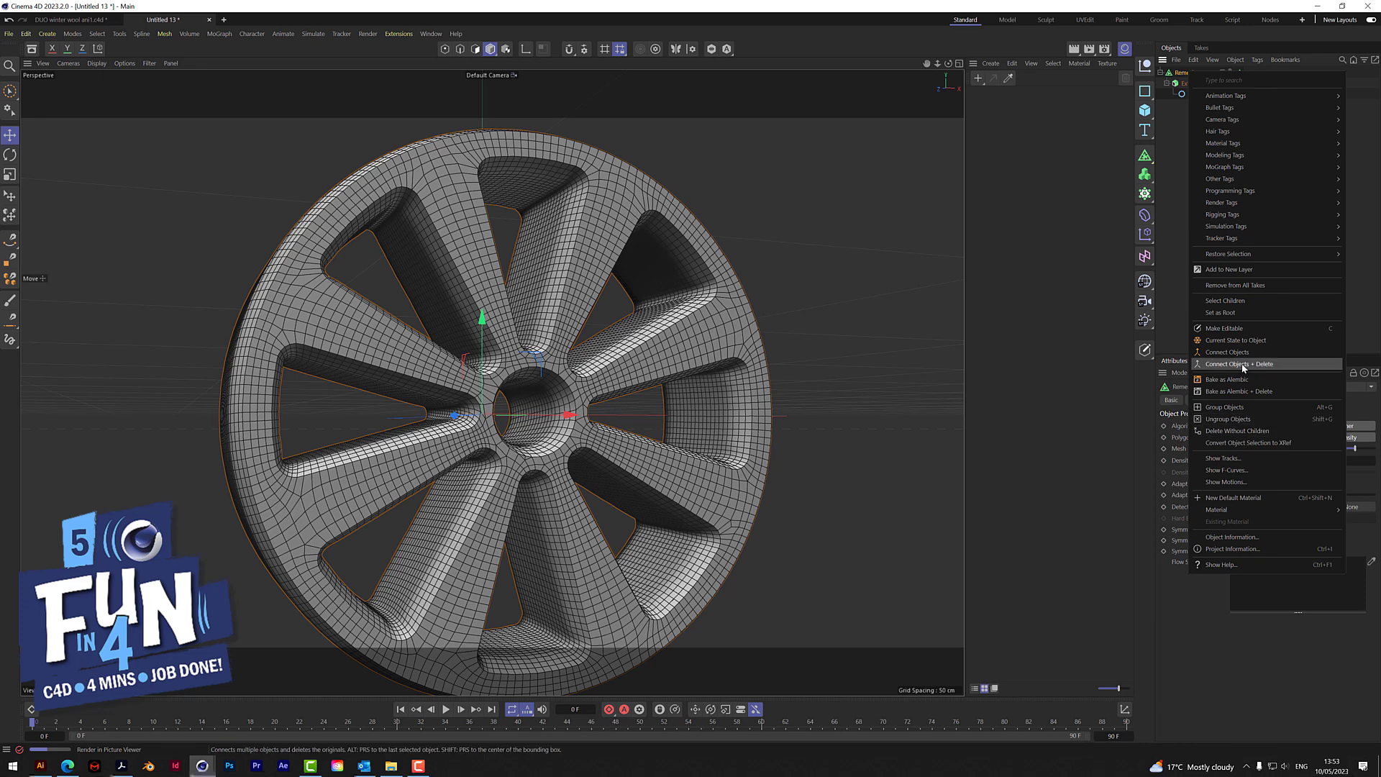
pyautogui.click(1242, 365)
pyautogui.doubleClick(1189, 73)
pyautogui.write('r')
pyautogui.press('Return')
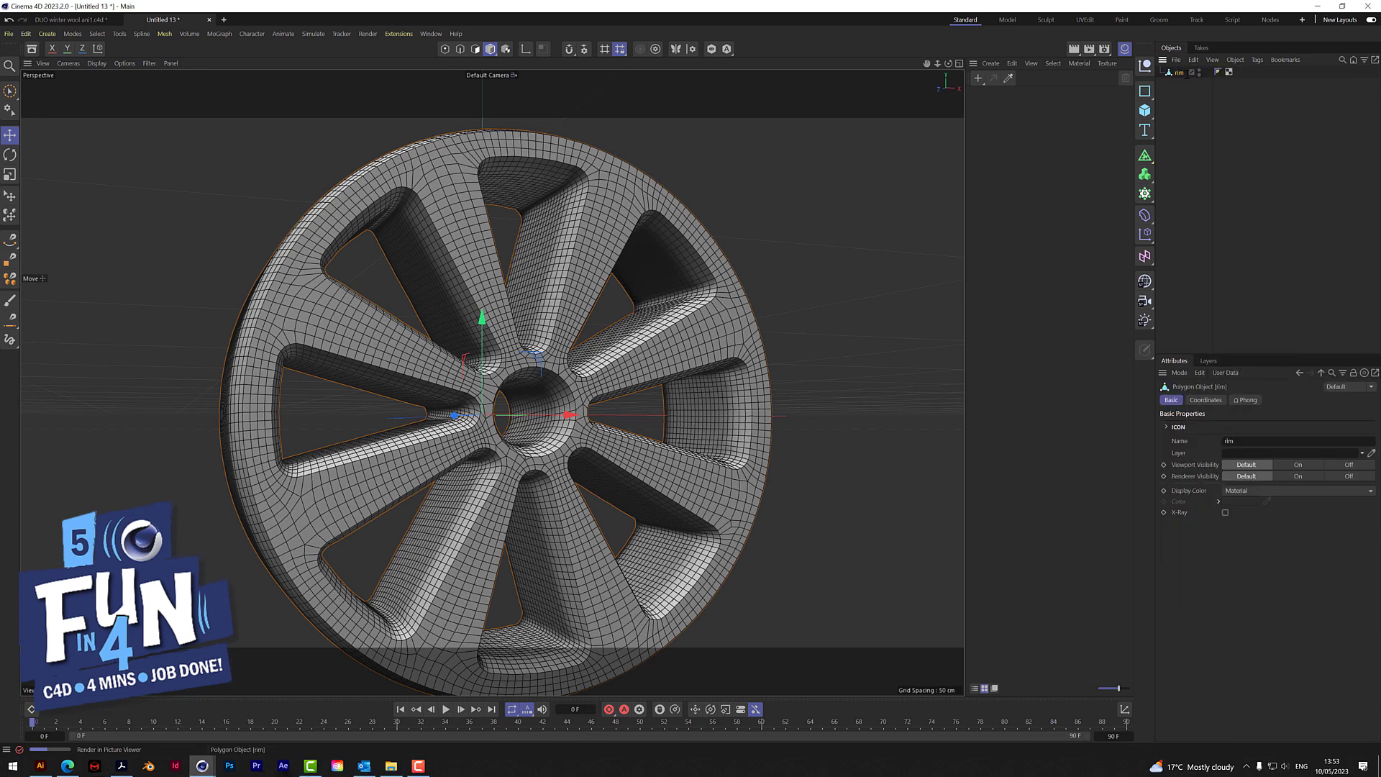
pyautogui.rightClick(1177, 73)
# - Add a Vertex Map tag to rim with a Spherical Field in its Fields list
pyautogui.moveTo(1221, 184)
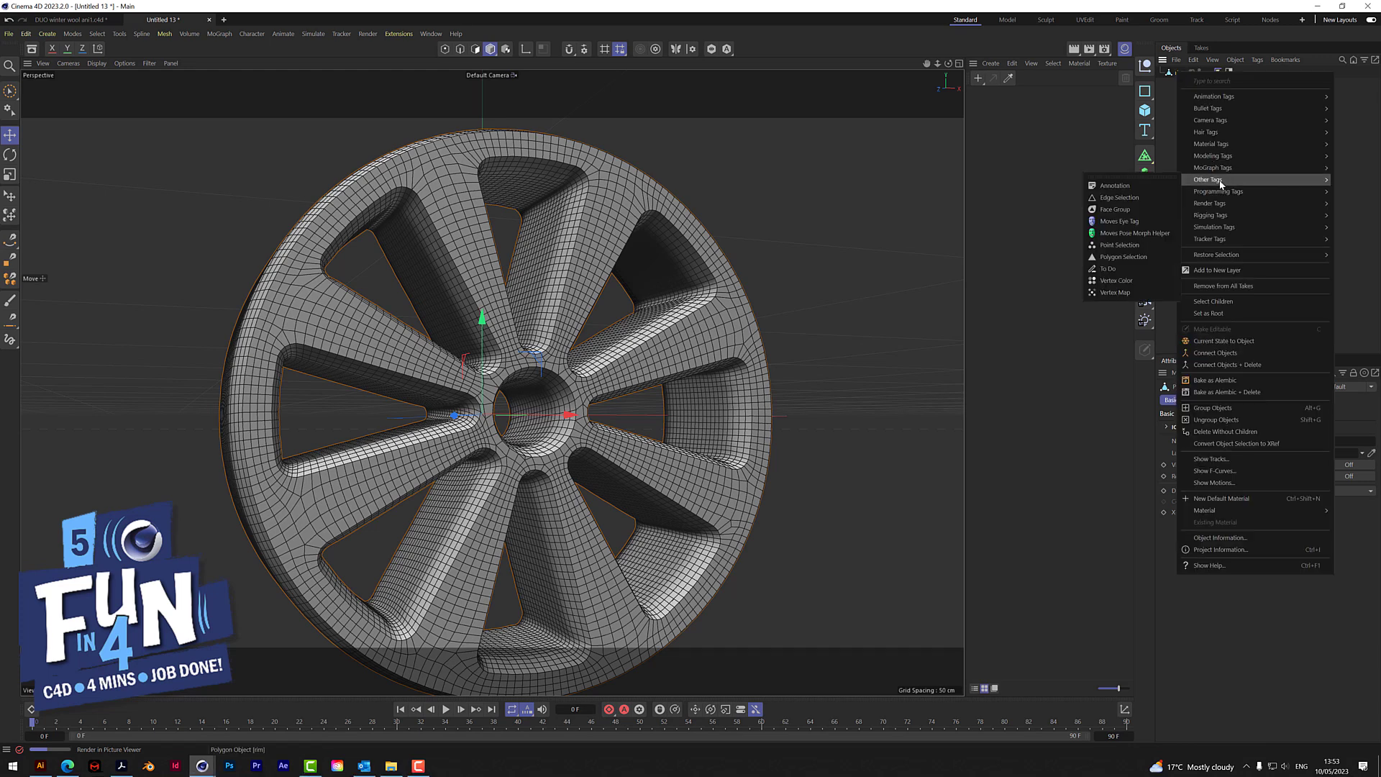
pyautogui.click(1127, 295)
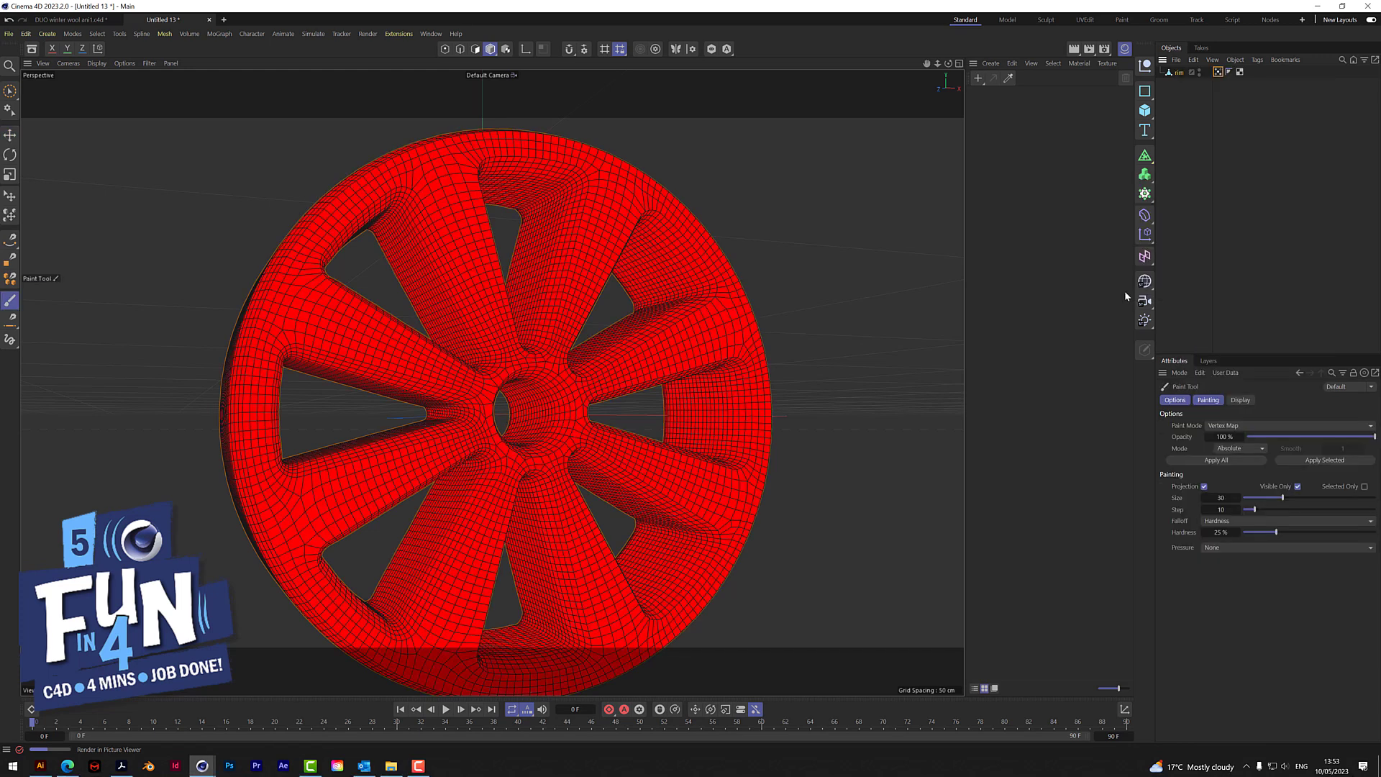
pyautogui.click(1218, 73)
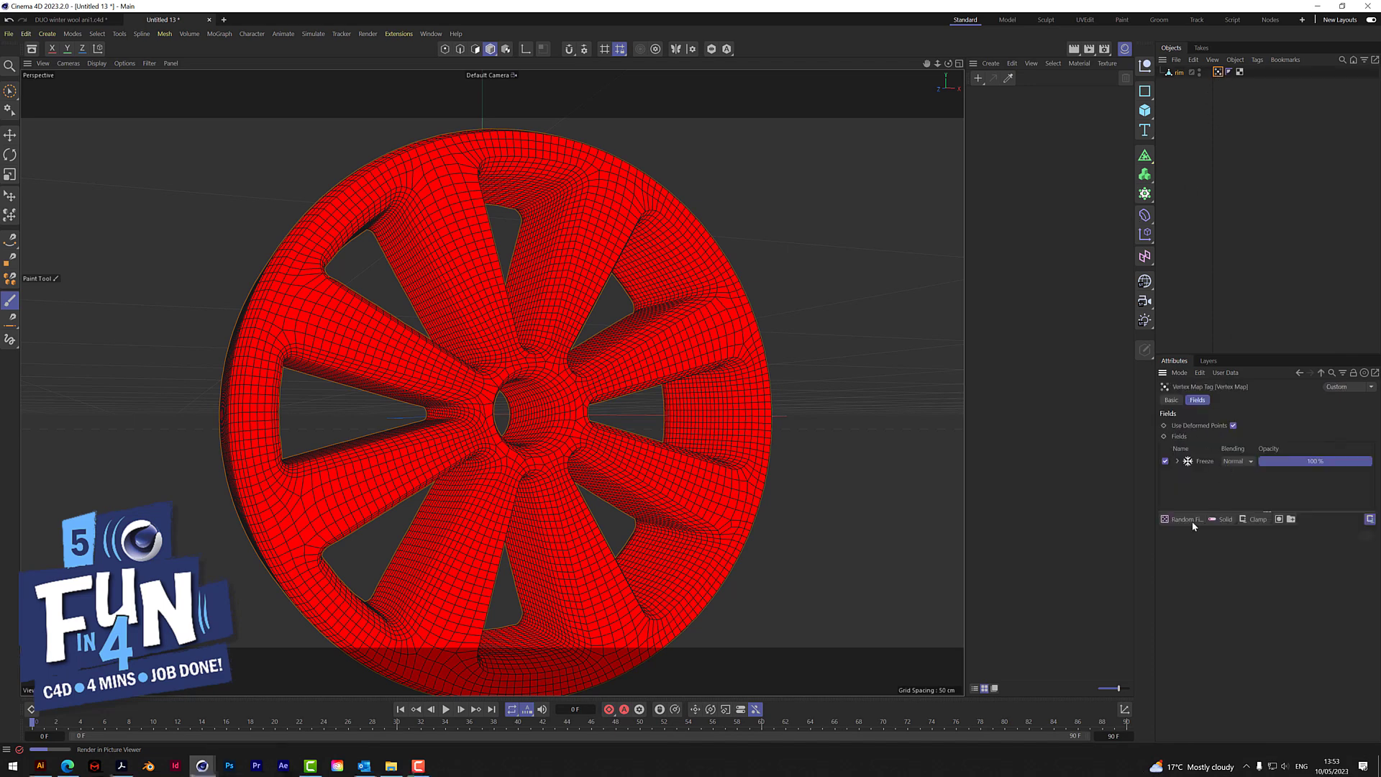
pyautogui.click(1188, 522)
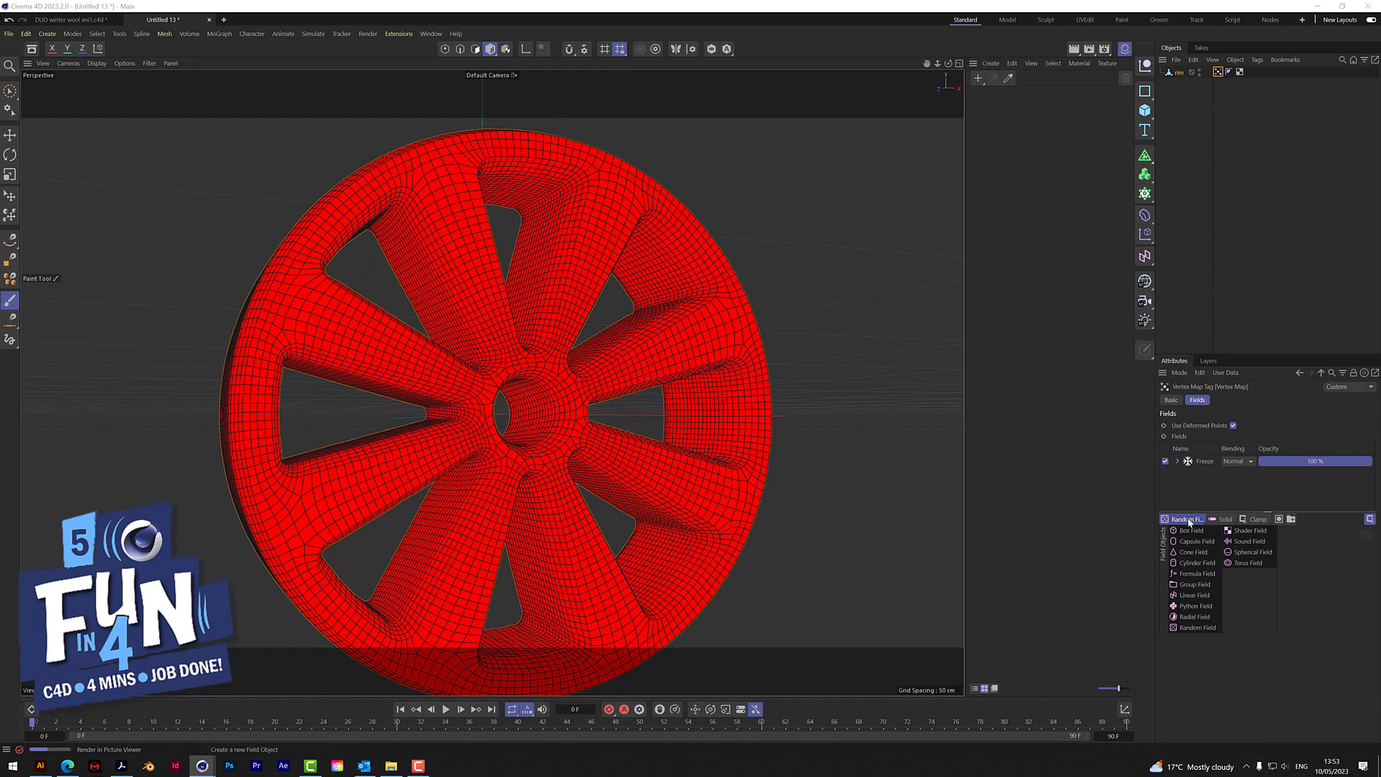
pyautogui.click(1250, 557)
# - Move the Spherical Field from the hub out to the rim's right edge
pyautogui.click(10, 91)
pyautogui.moveTo(455, 420); pyautogui.dragTo(534, 416)
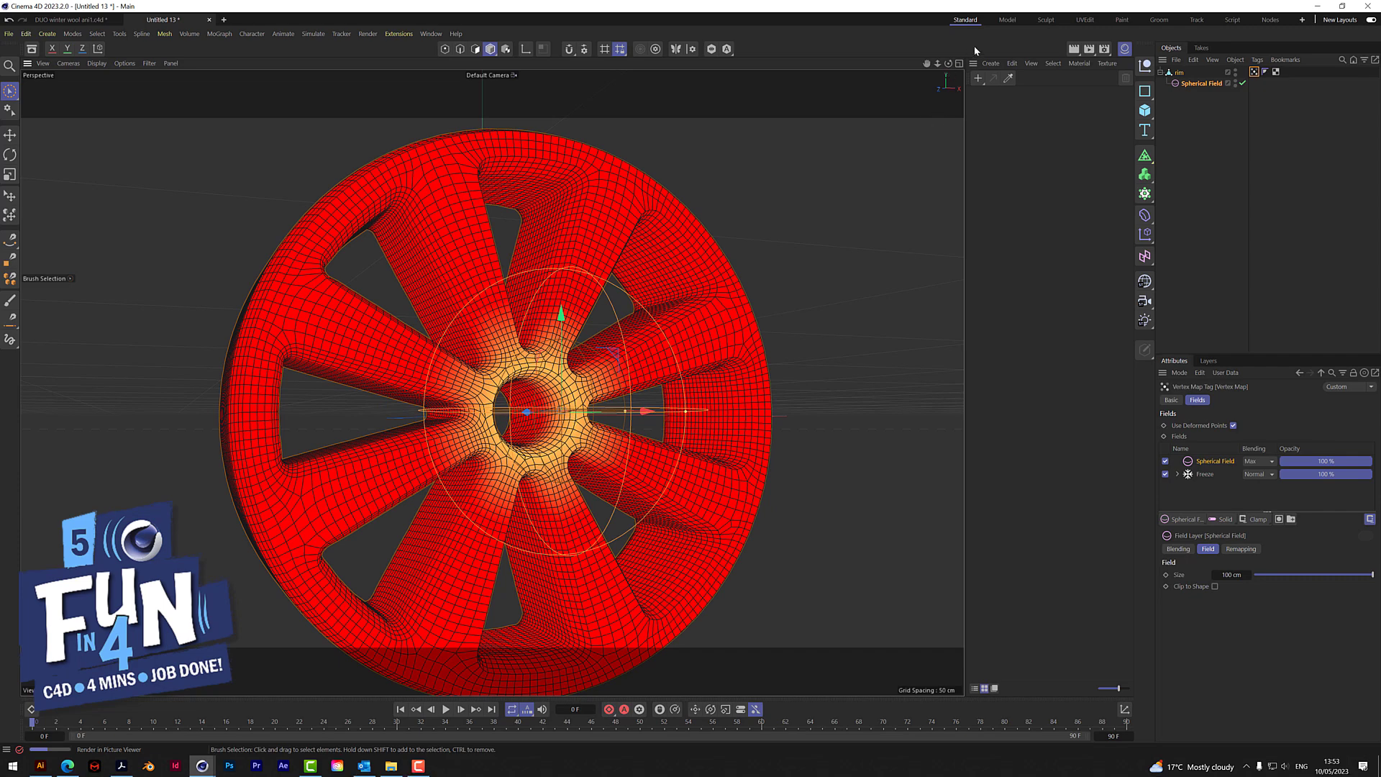
pyautogui.moveTo(648, 411); pyautogui.dragTo(934, 354)
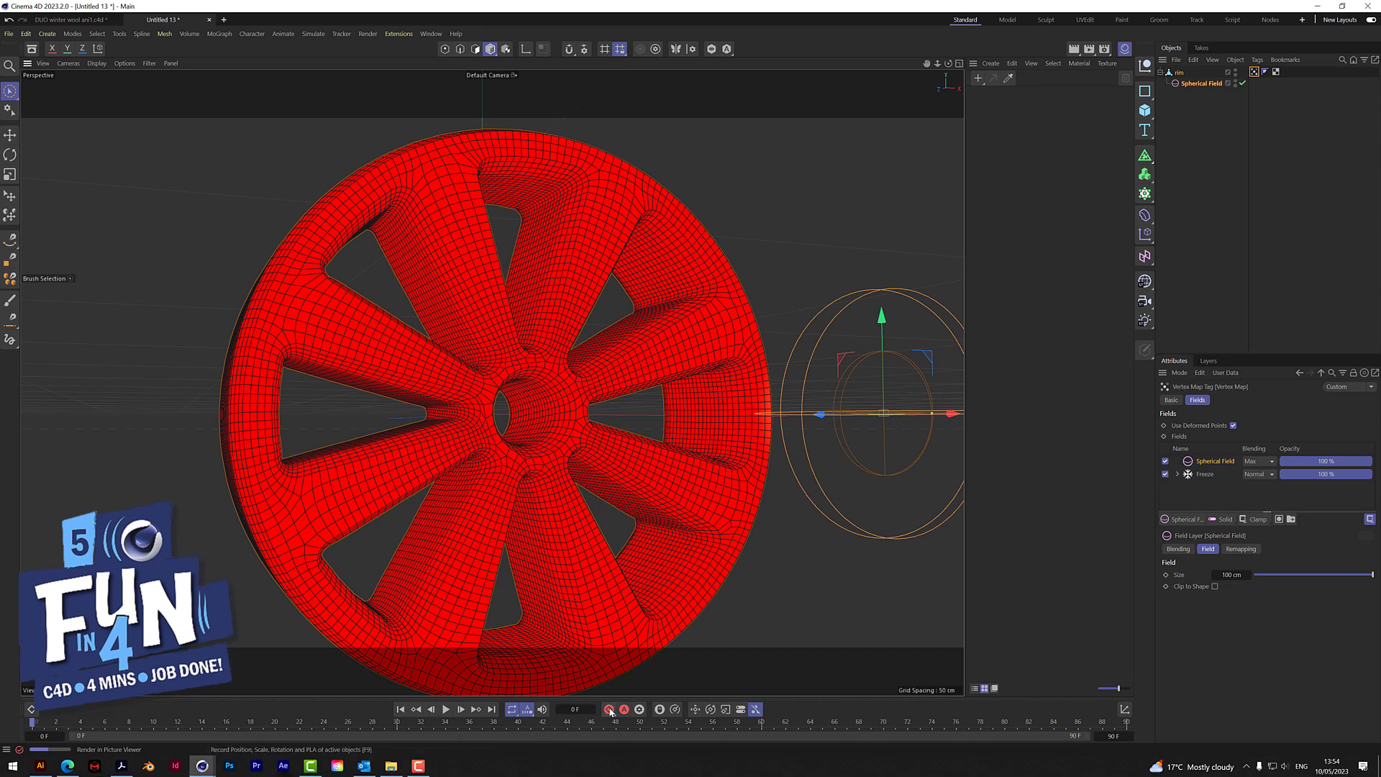
# - Jump to frame 10 and view the wheel and field from another angle
pyautogui.click(575, 710)
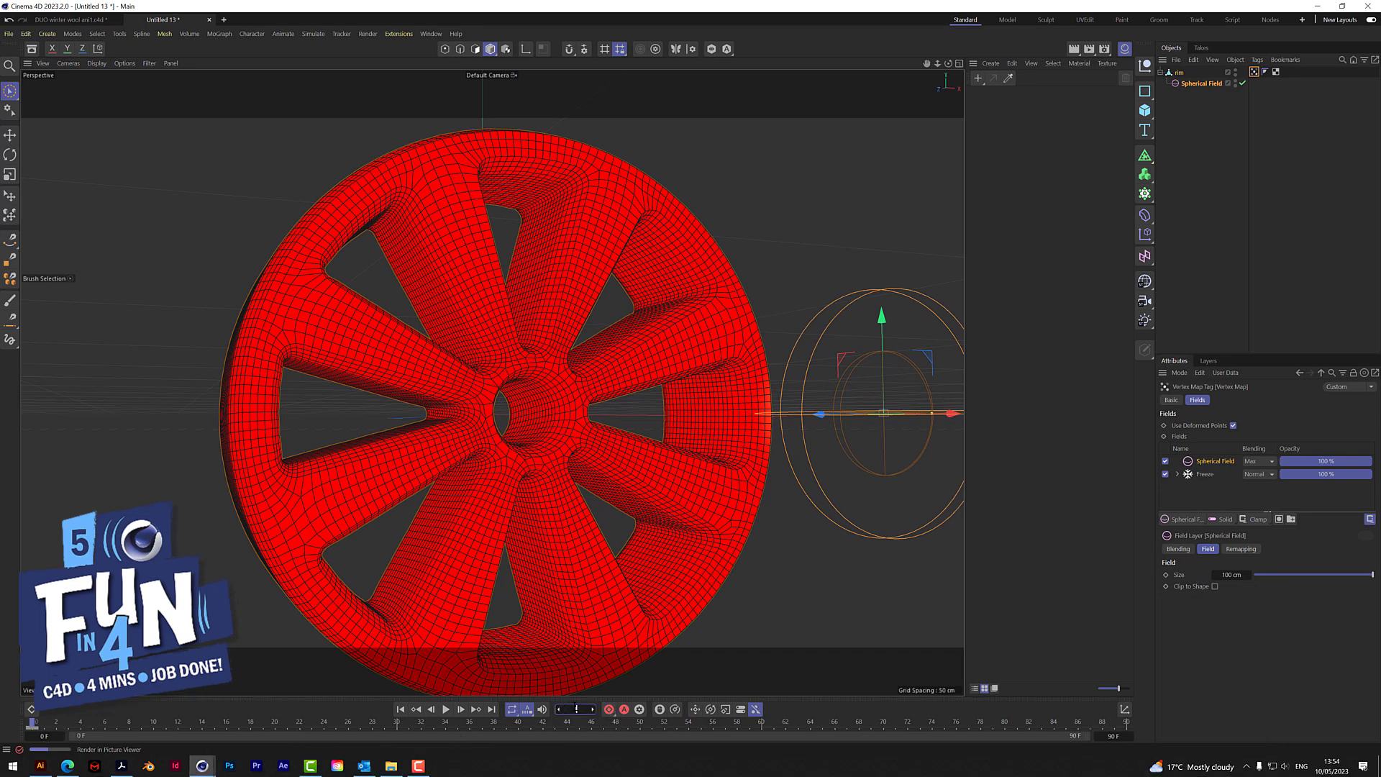
pyautogui.press('Return')
pyautogui.moveTo(949, 64); pyautogui.dragTo(866, 432)
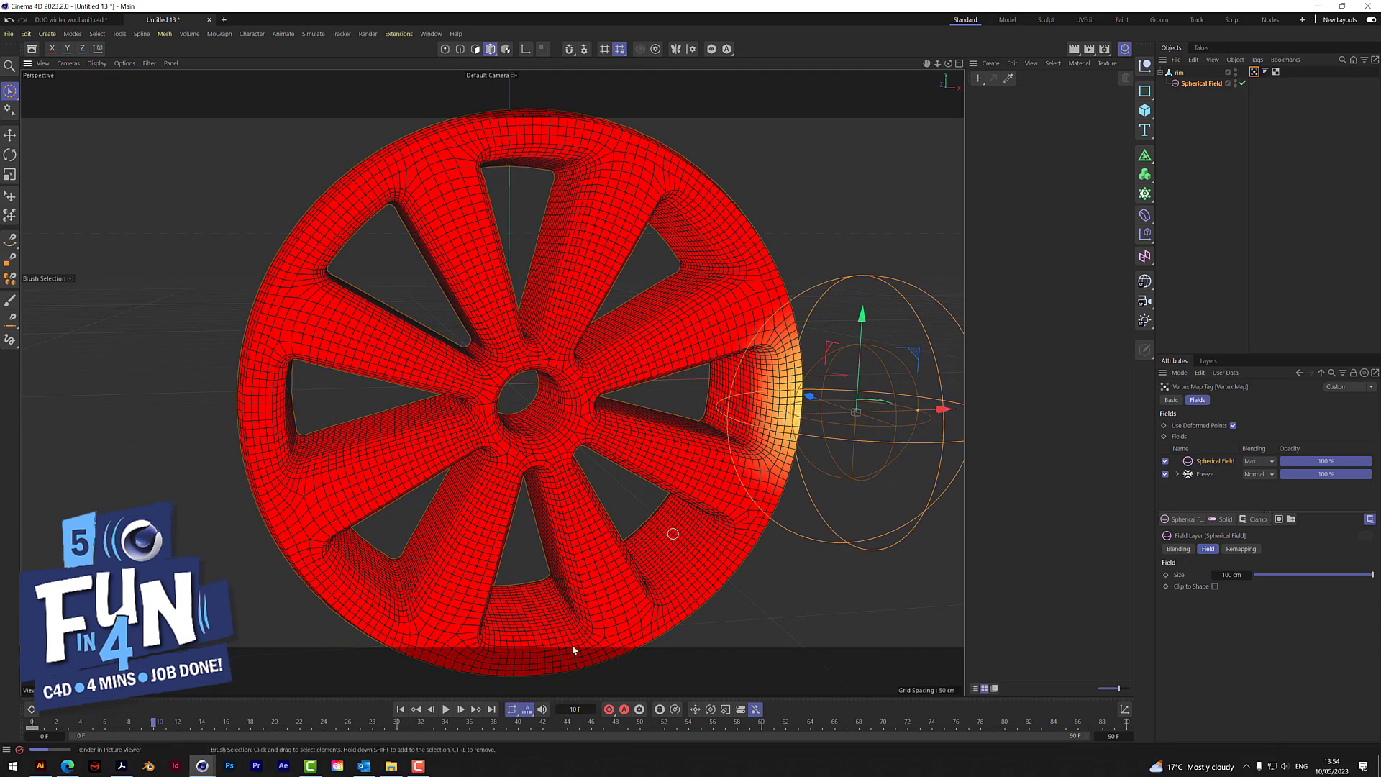
# - Set the Freeze layer's Mode to Grow with 20% effect strength
pyautogui.click(1206, 479)
pyautogui.click(1217, 592)
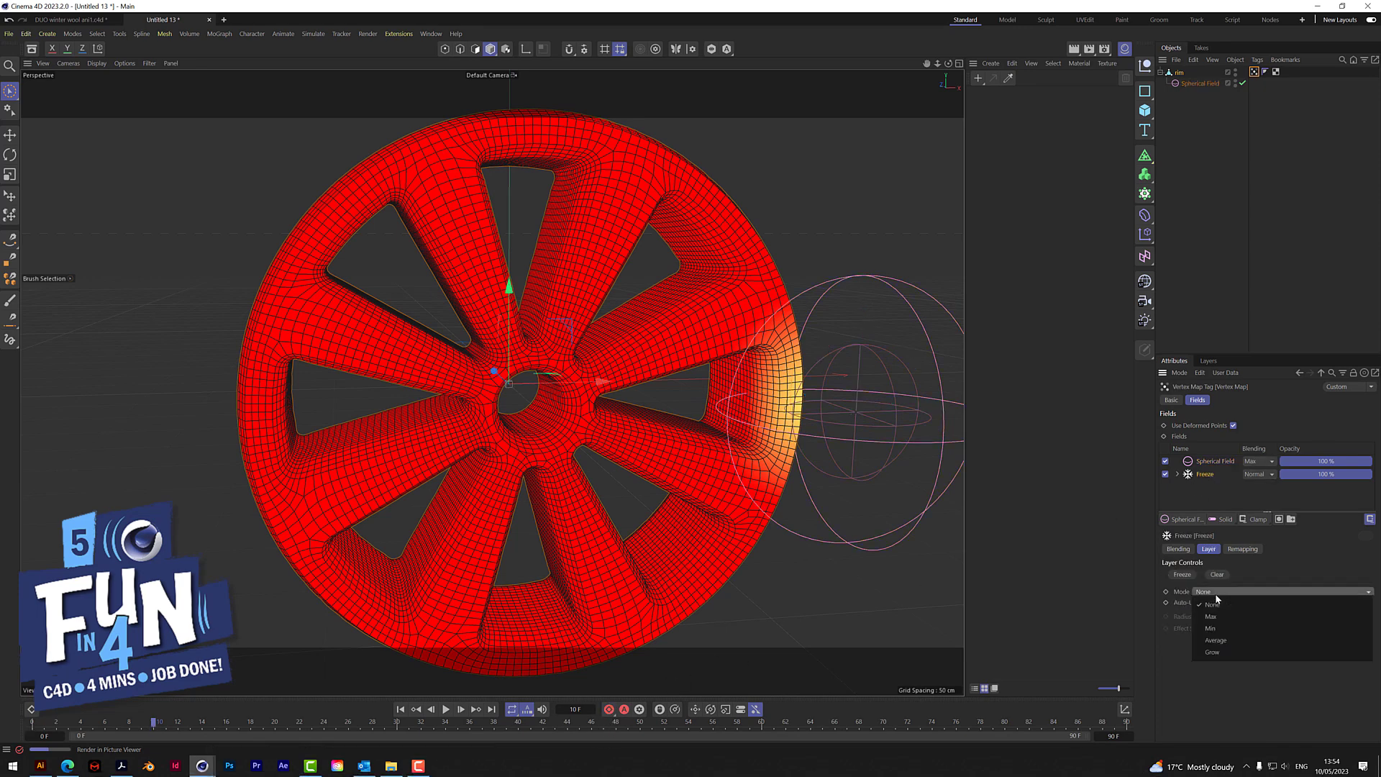
pyautogui.click(1220, 653)
pyautogui.click(1241, 629)
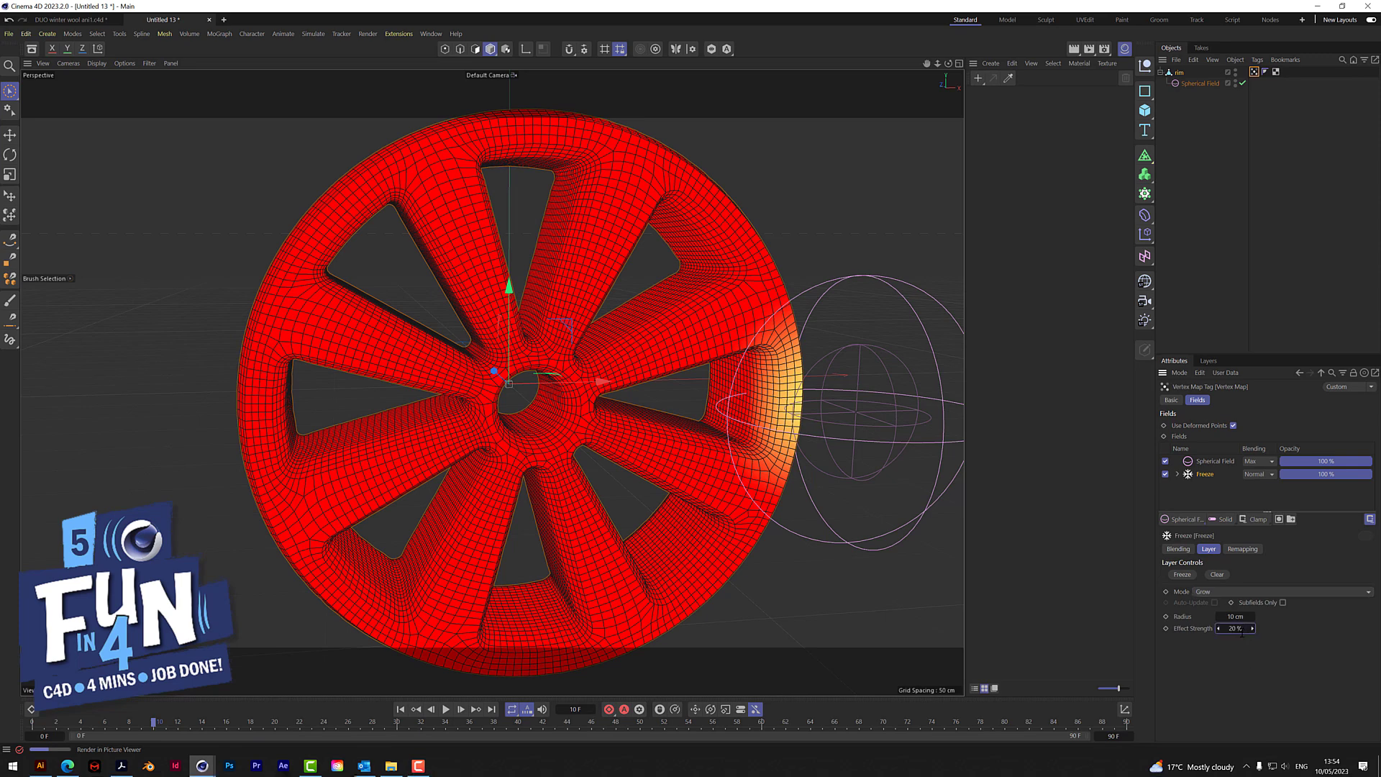
pyautogui.click(1219, 161)
pyautogui.click(1145, 175)
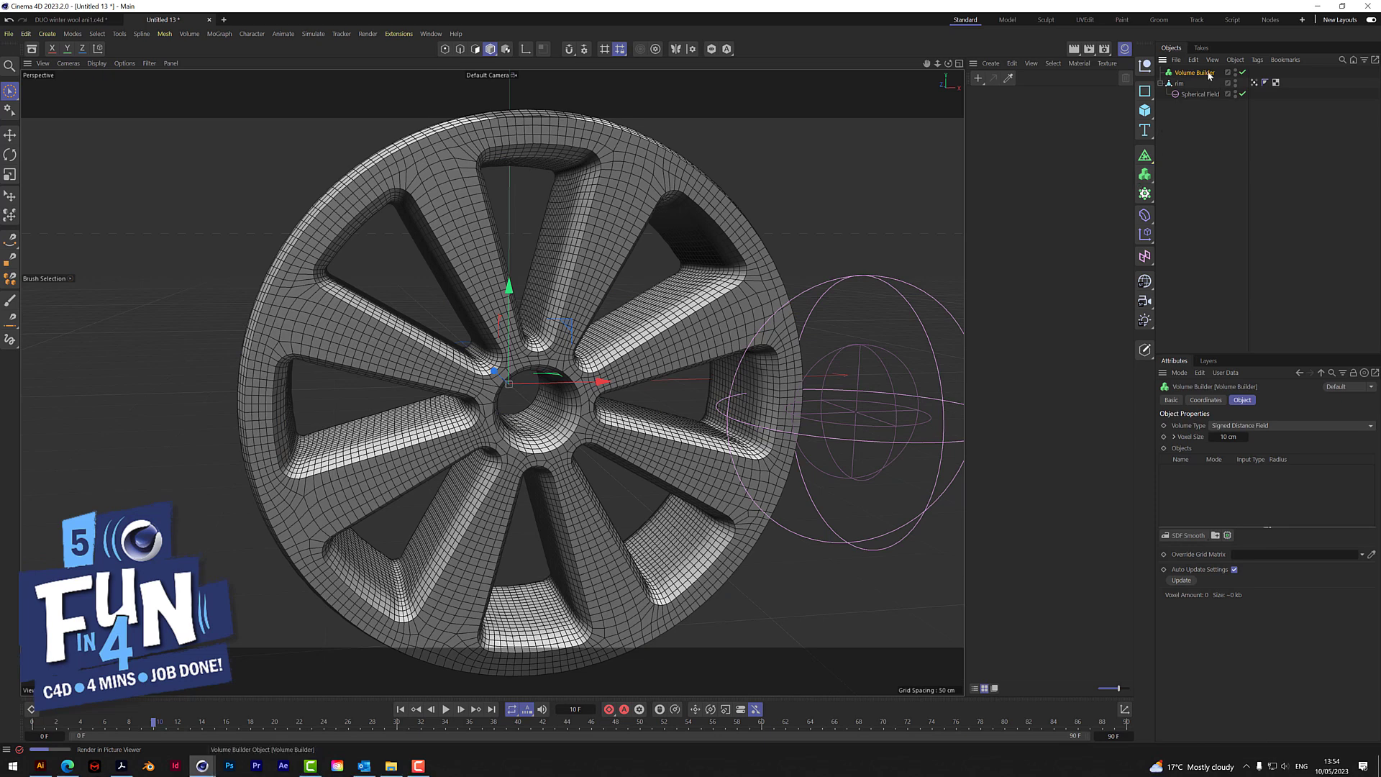
# - Put rim into the Volume Builder with a 1 cm voxel size
pyautogui.moveTo(1179, 84); pyautogui.dragTo(1216, 483)
pyautogui.click(1232, 437)
pyautogui.write('1')
pyautogui.press('Return')
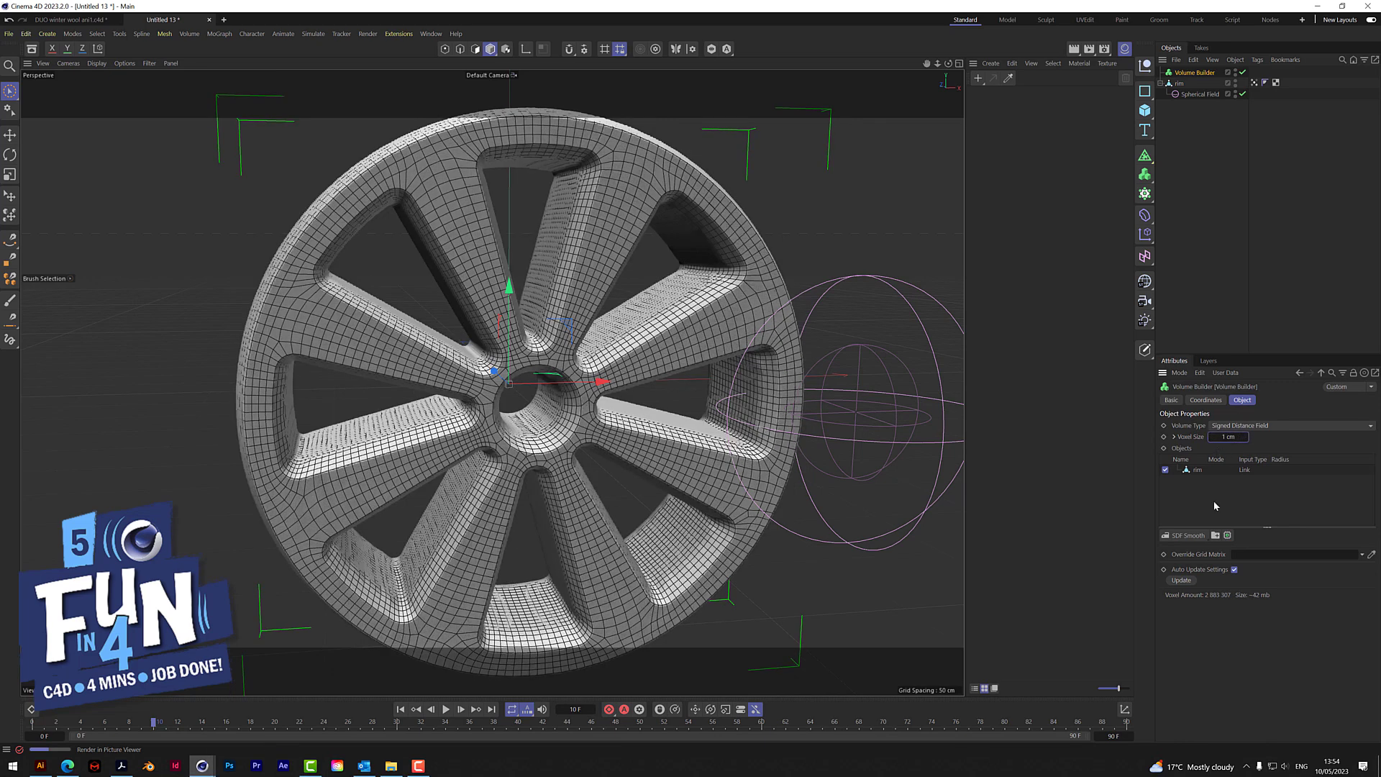
# - Keep one SDF Smooth filter and add an SDF Dilate and Erode with 2 cm offset
pyautogui.click(1188, 536)
pyautogui.click(1193, 536)
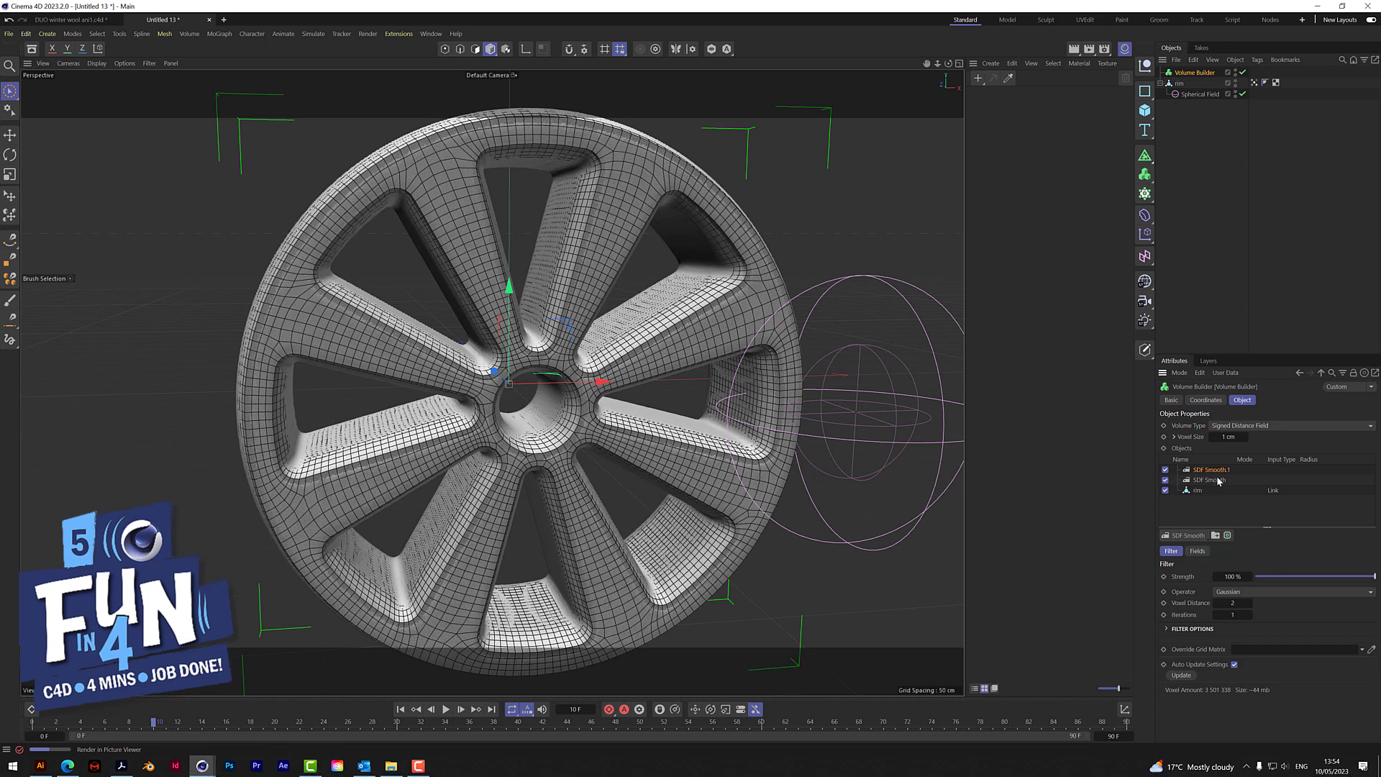
pyautogui.press('Delete')
pyautogui.click(1188, 535)
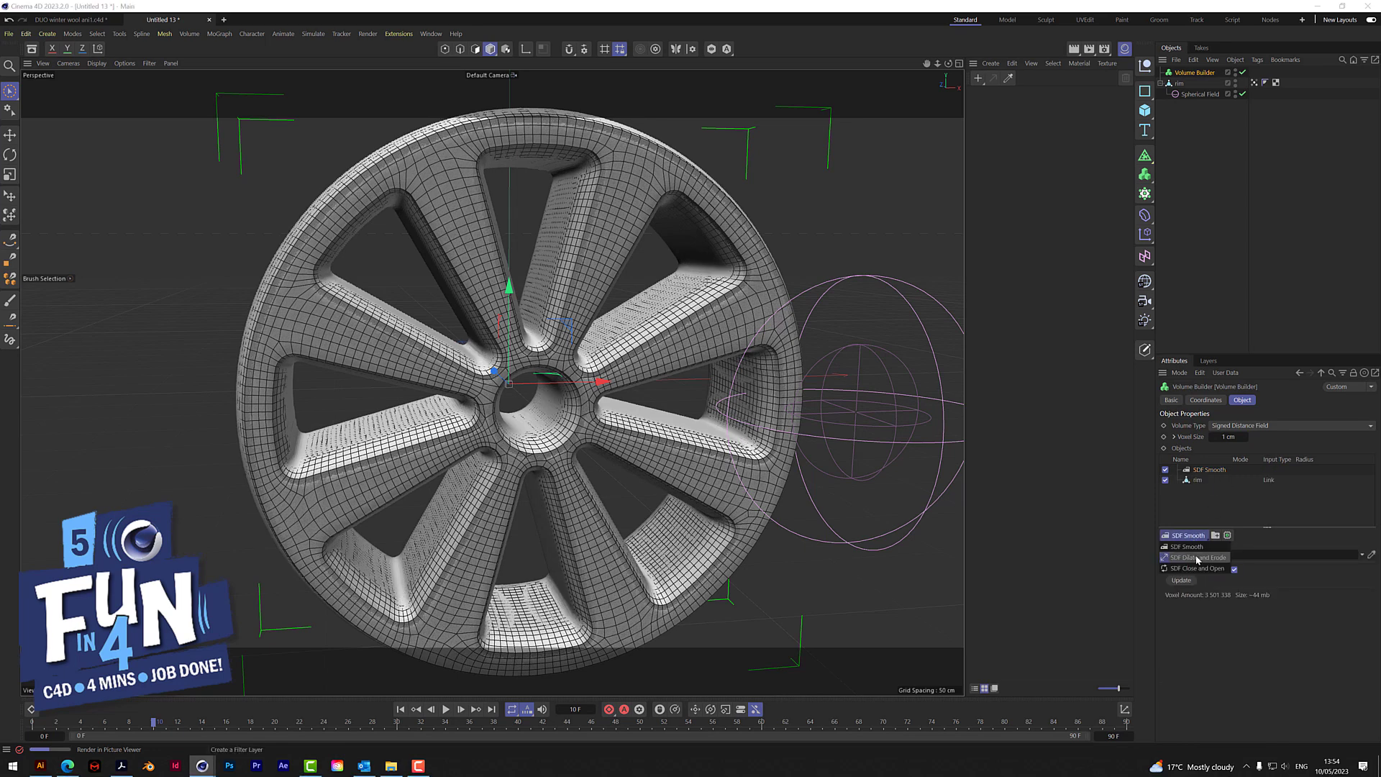
pyautogui.click(1198, 559)
pyautogui.click(1227, 591)
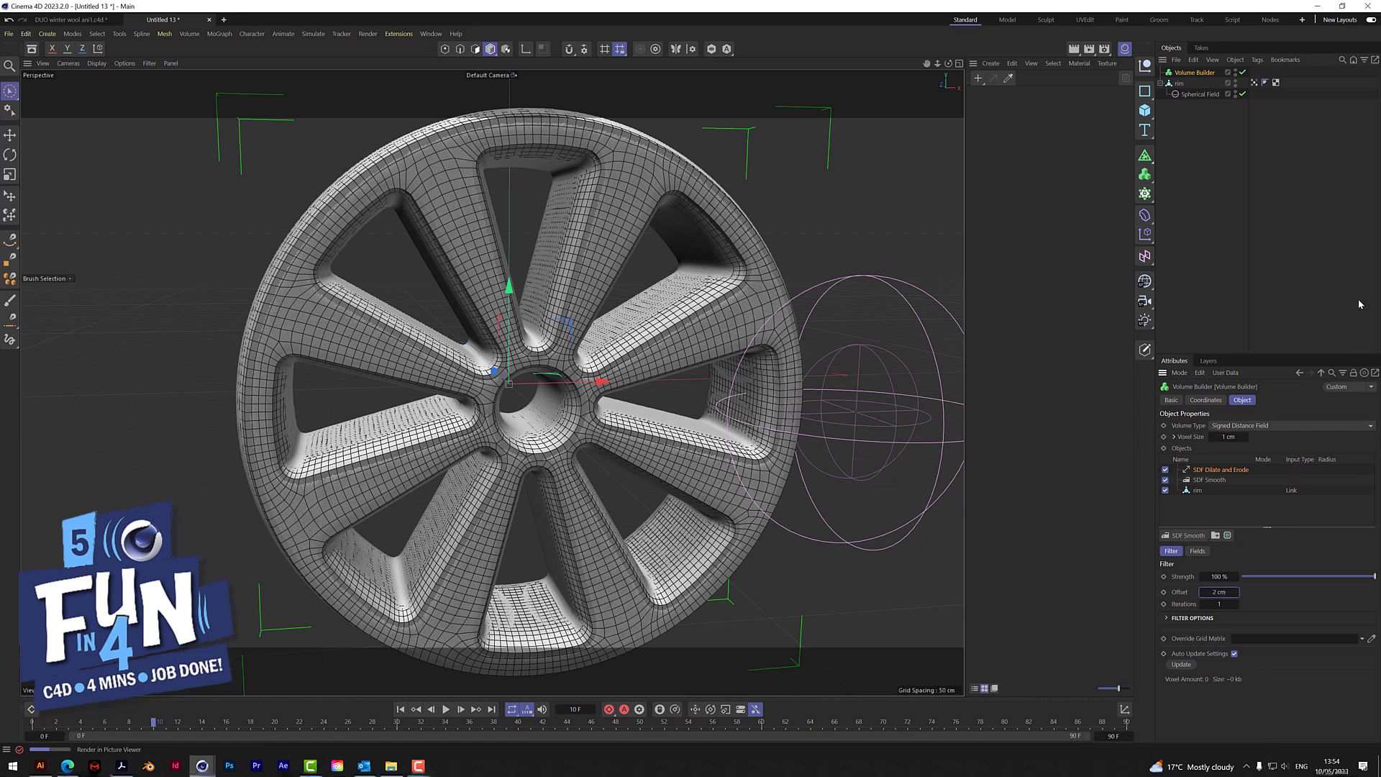
pyautogui.click(1145, 257)
# - Nest a Group Field inside the Volume Builder, fed by rim's Vertex Map
pyautogui.click(1258, 390)
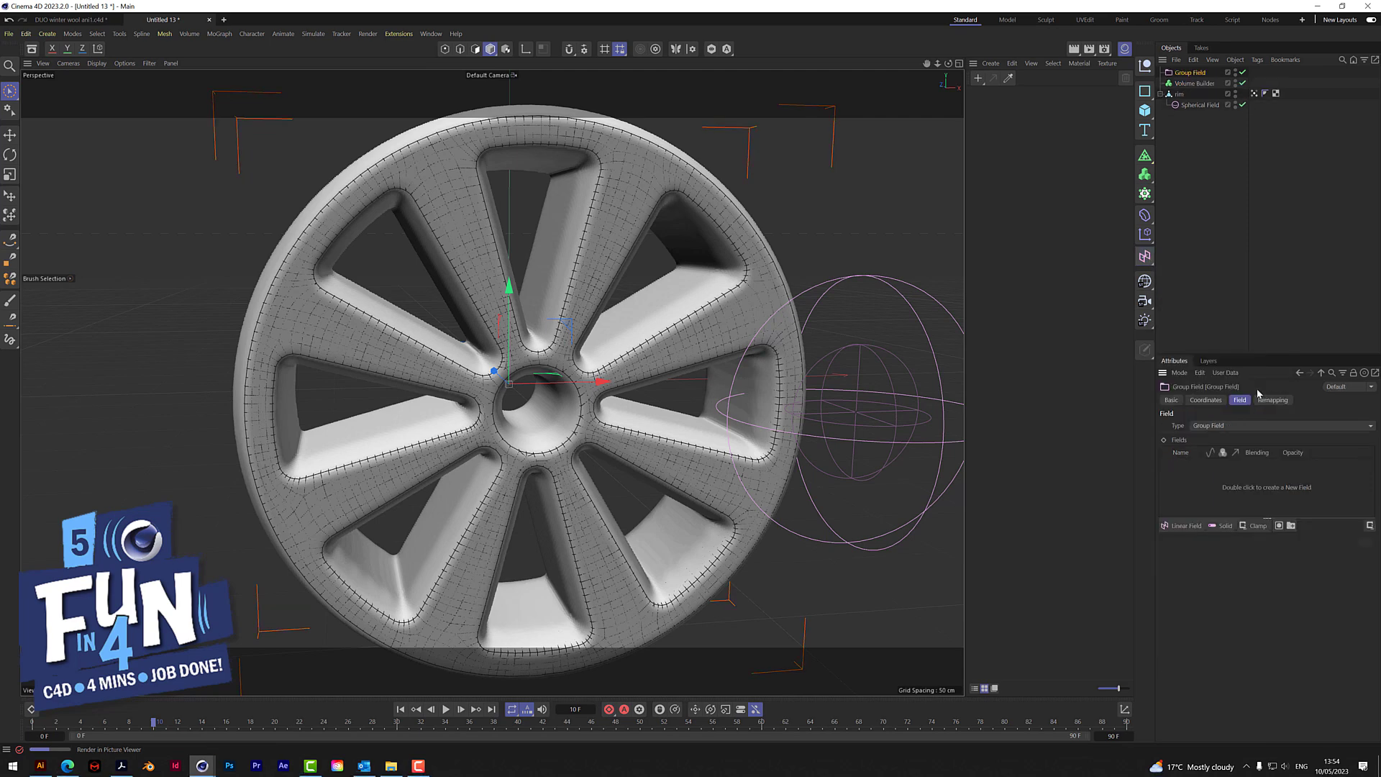
pyautogui.moveTo(1188, 76); pyautogui.dragTo(1200, 85)
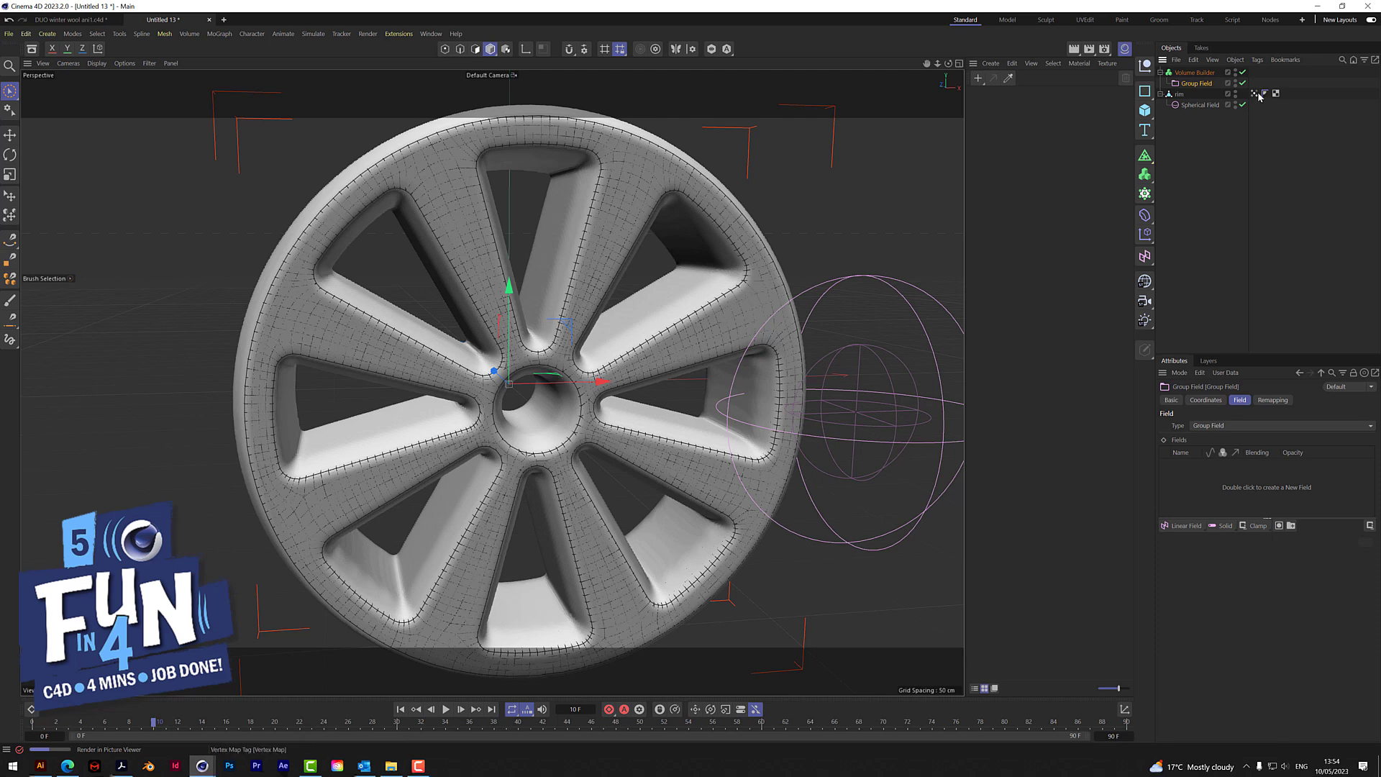
pyautogui.moveTo(1225, 466); pyautogui.dragTo(1224, 472)
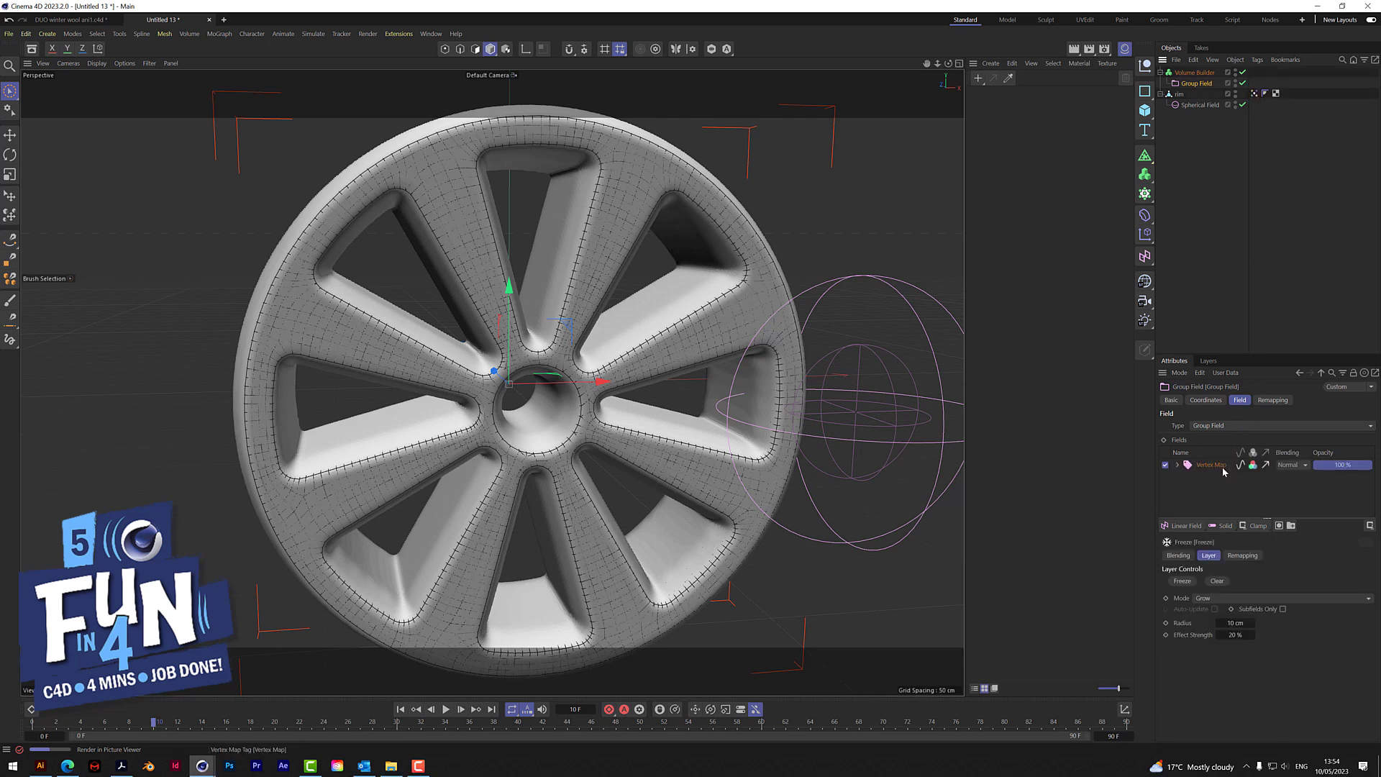
# - Set the Group Field's Creation Space to Objects Below
pyautogui.click(1194, 73)
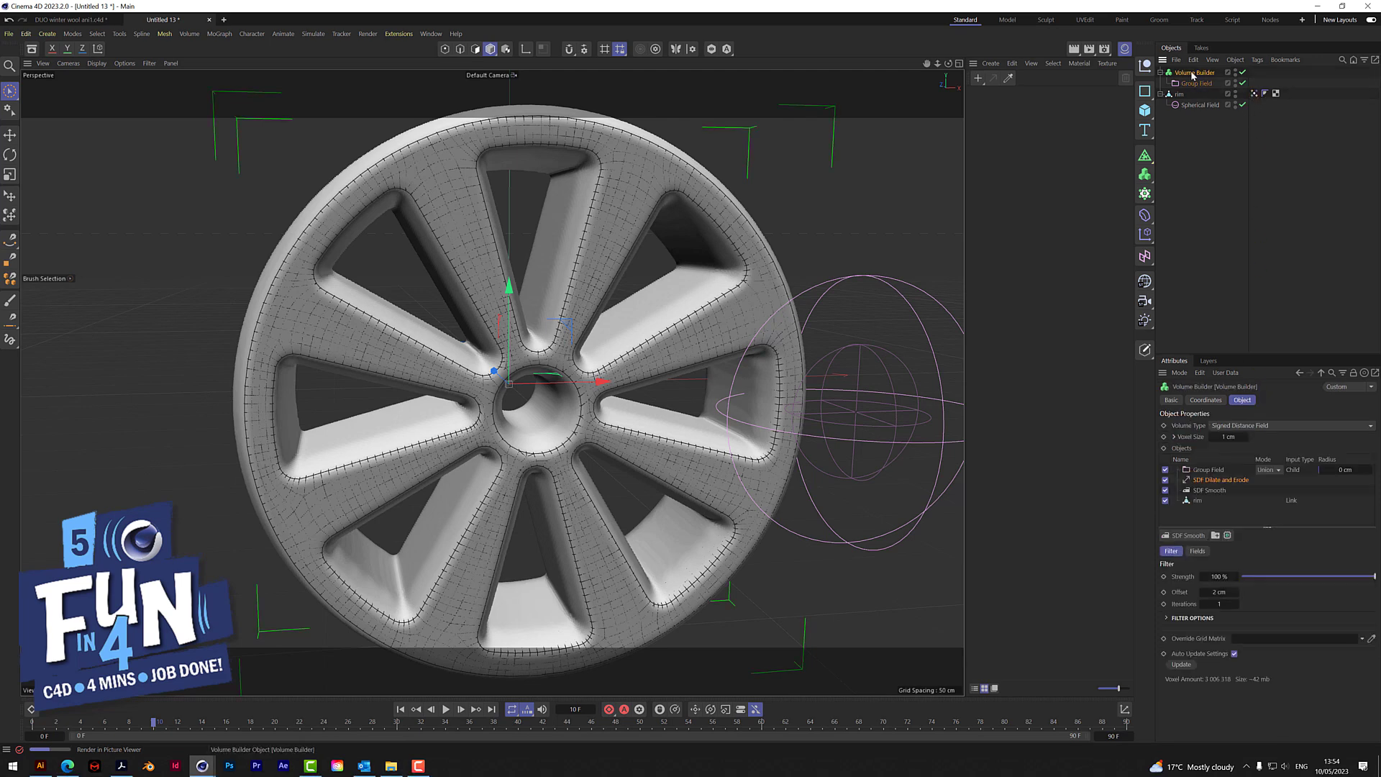
pyautogui.click(1207, 471)
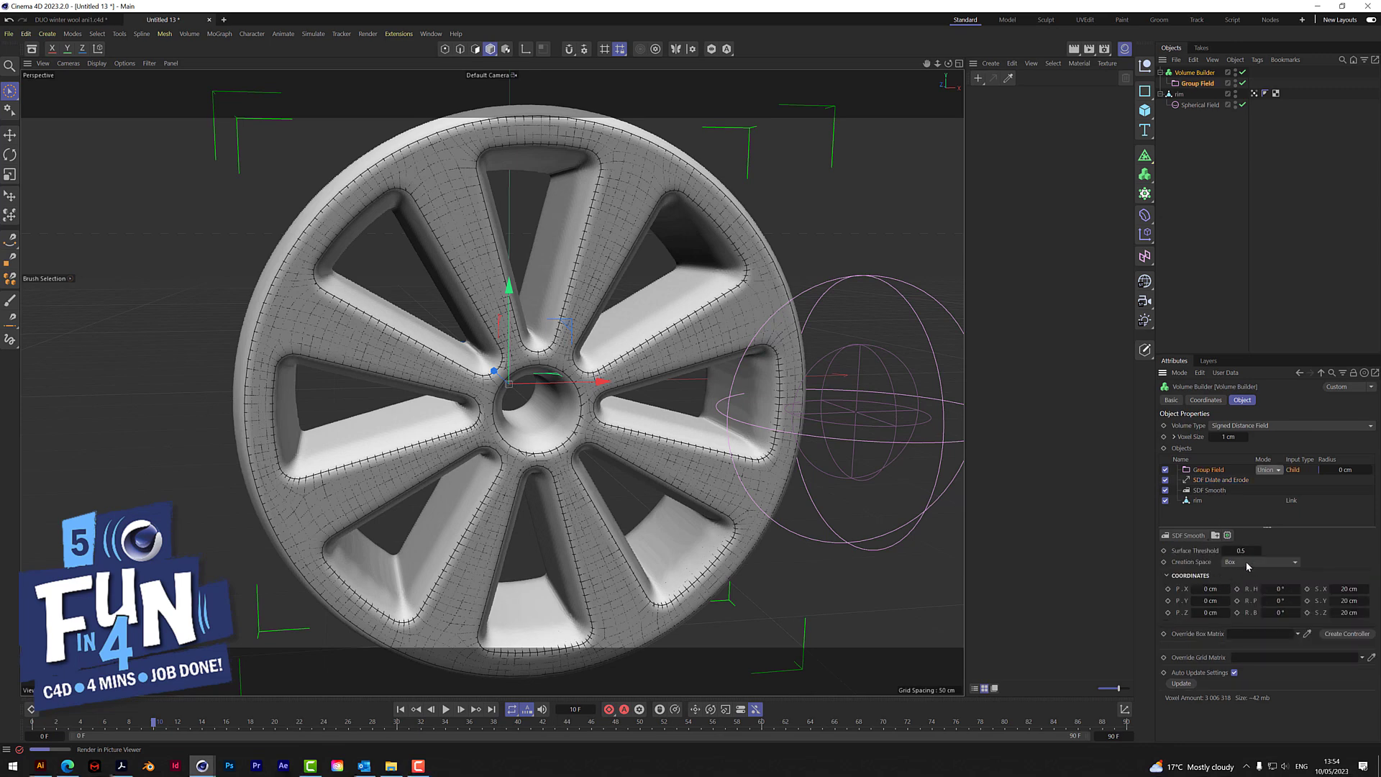
pyautogui.click(1245, 564)
pyautogui.click(1250, 586)
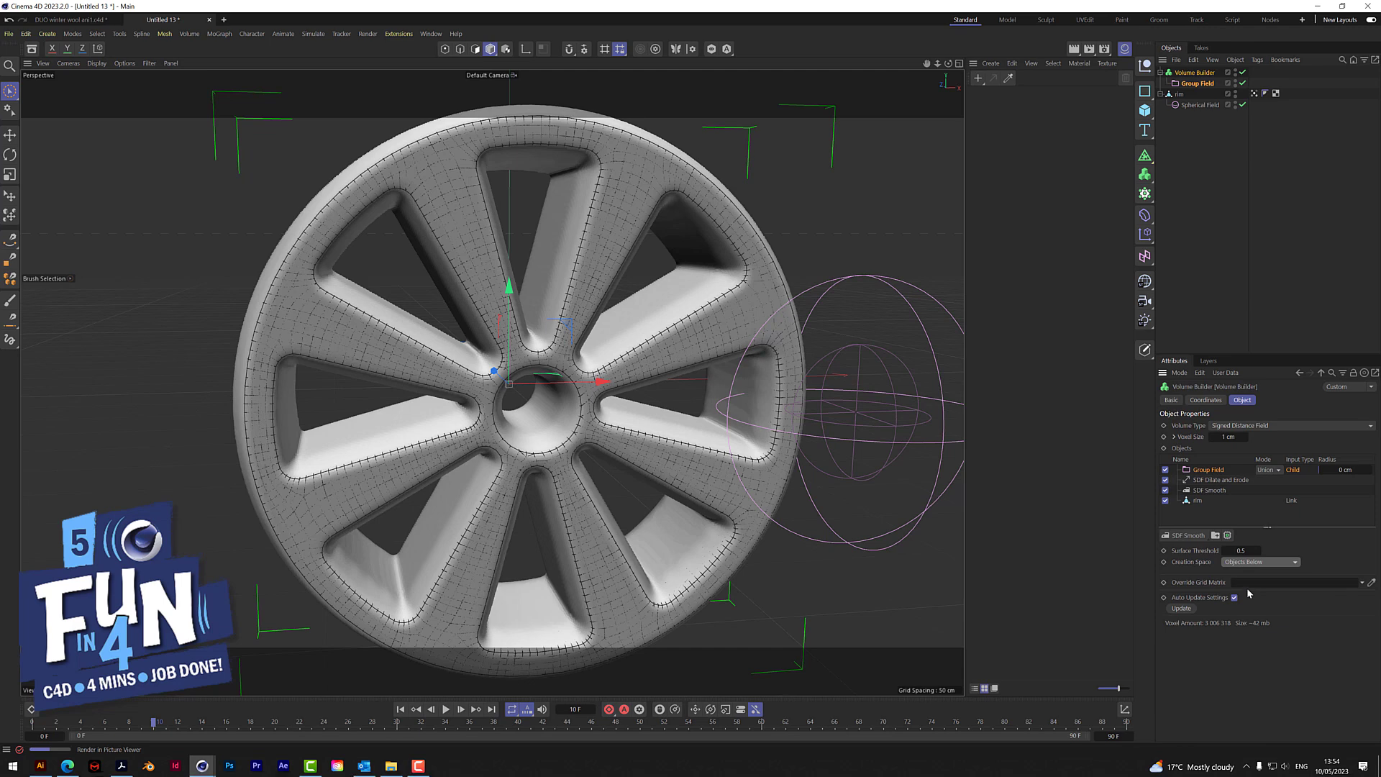
pyautogui.click(1216, 216)
pyautogui.click(1145, 174)
# - Add a Volume Mesher and parent the Volume Builder under it
pyautogui.click(1218, 213)
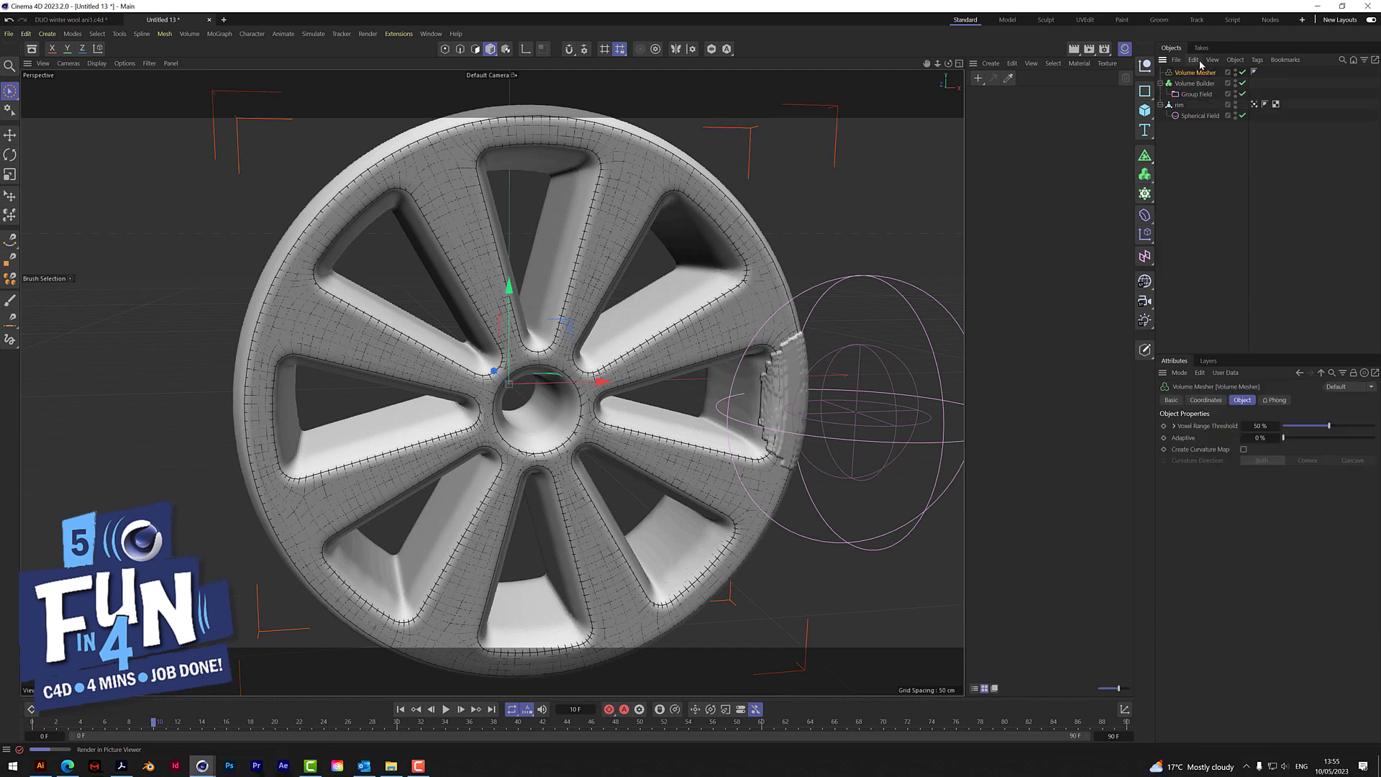
pyautogui.moveTo(1196, 85); pyautogui.dragTo(1197, 73)
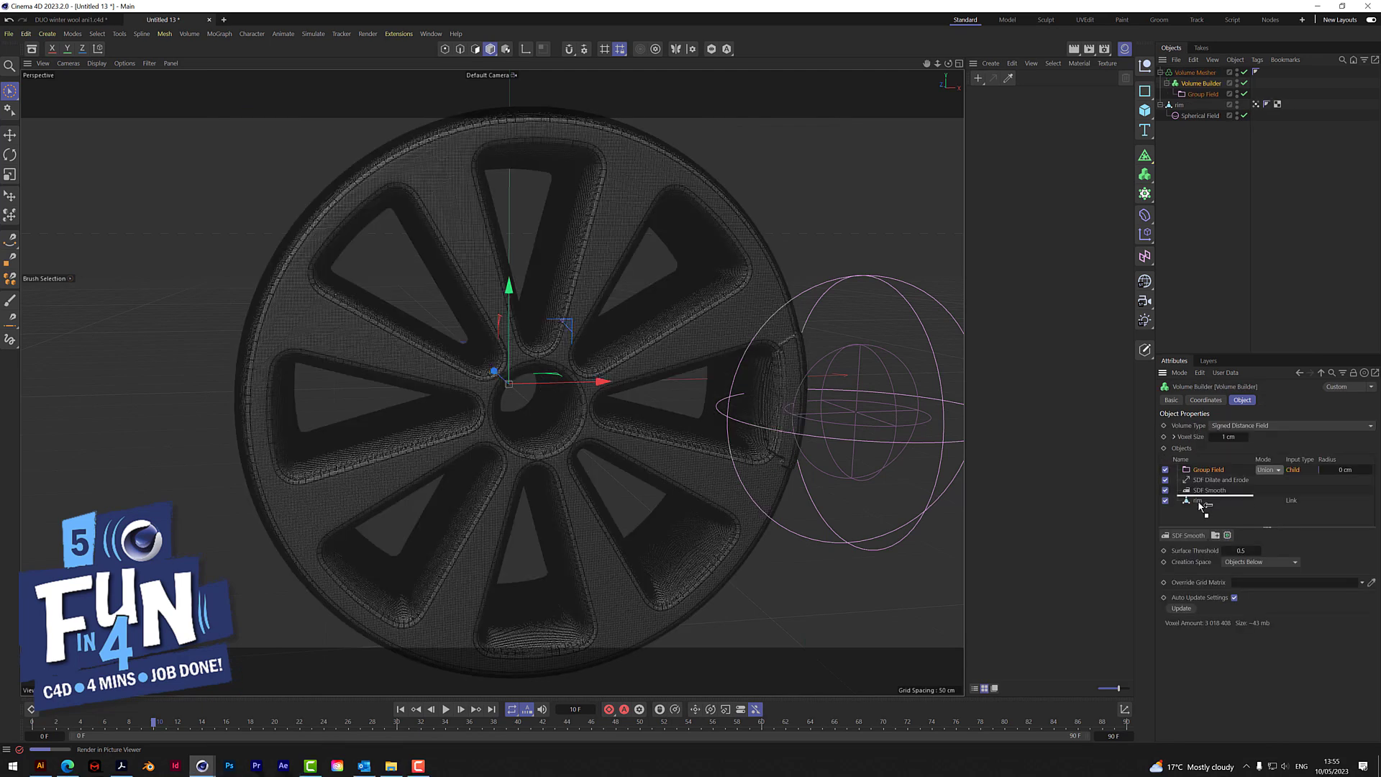
pyautogui.moveTo(1209, 491); pyautogui.dragTo(1207, 498)
# - Set the Group Field to Intersect and place SDF Smooth and Dilate/Erode above it
pyautogui.click(1265, 490)
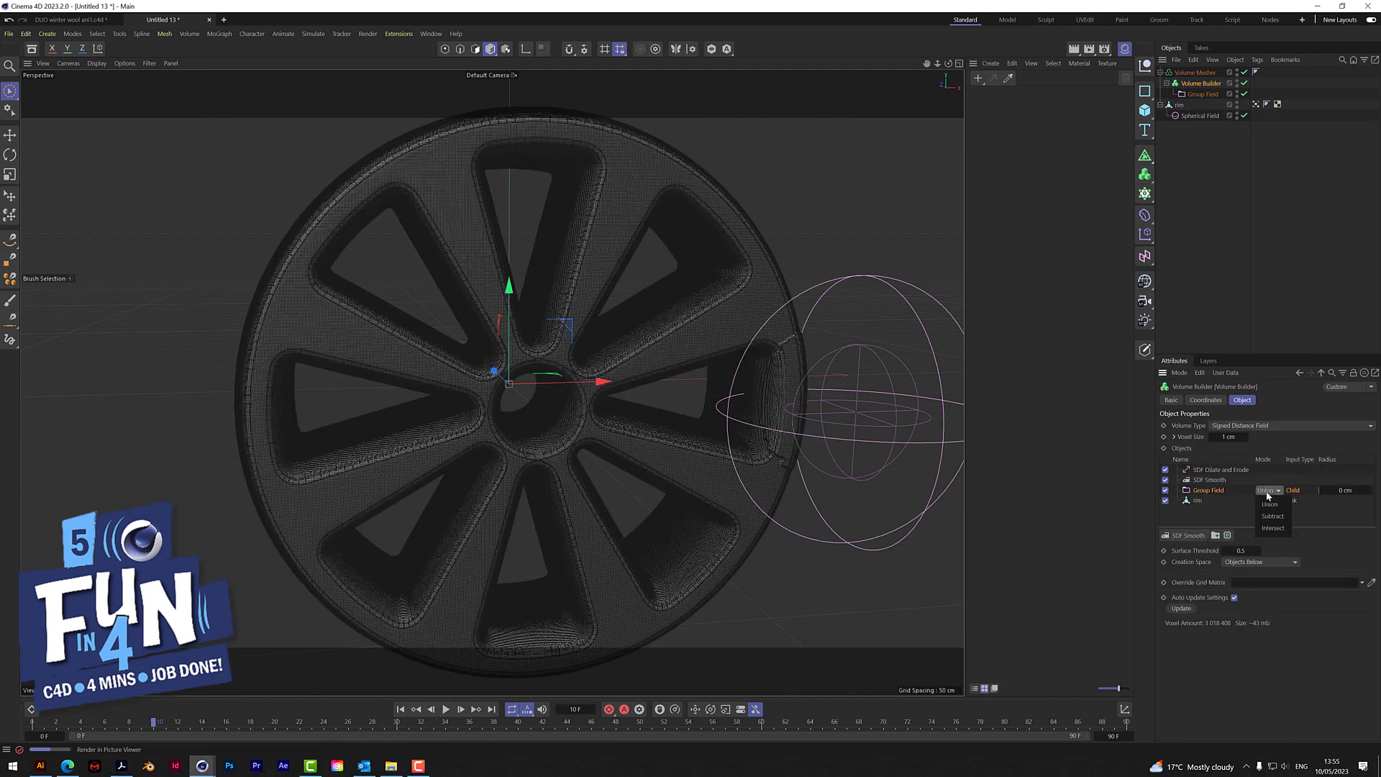
pyautogui.click(1273, 529)
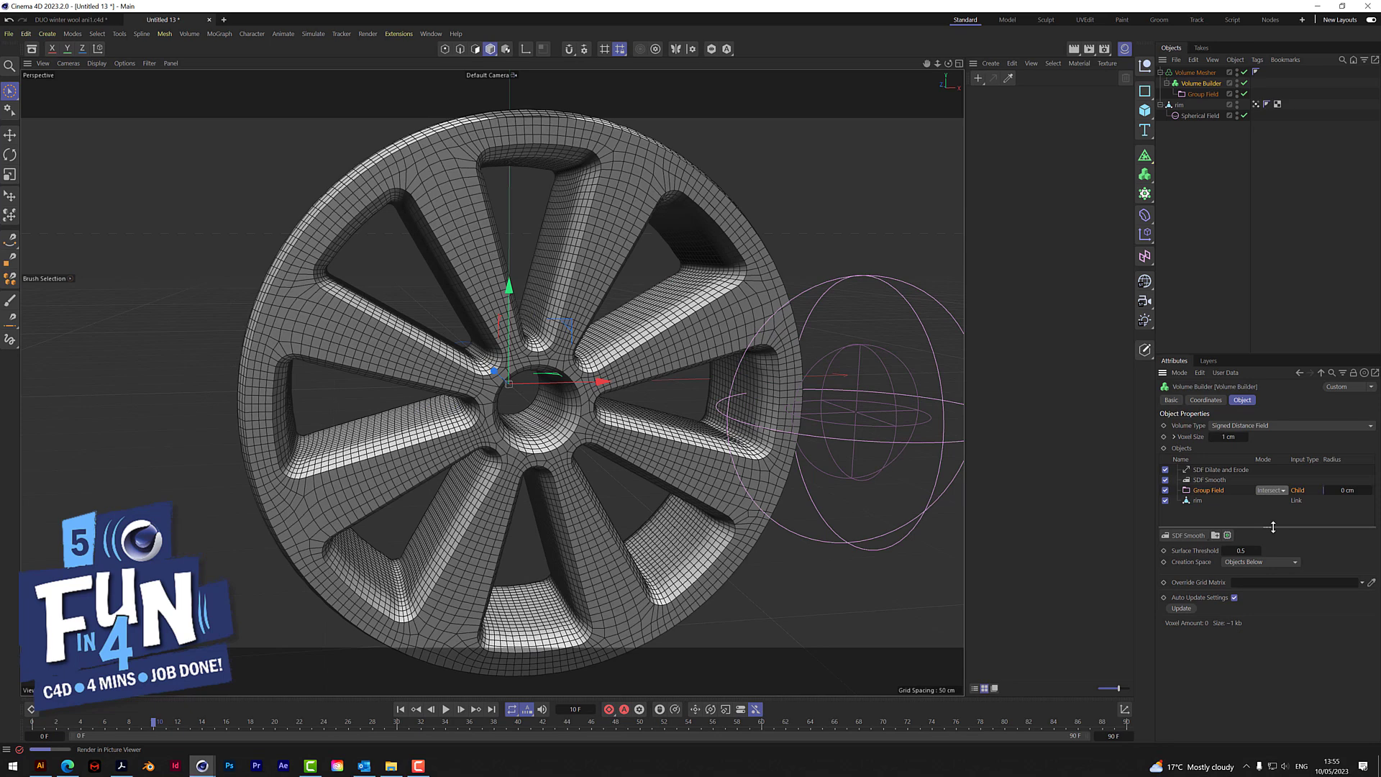
pyautogui.moveTo(1211, 492); pyautogui.dragTo(1213, 472)
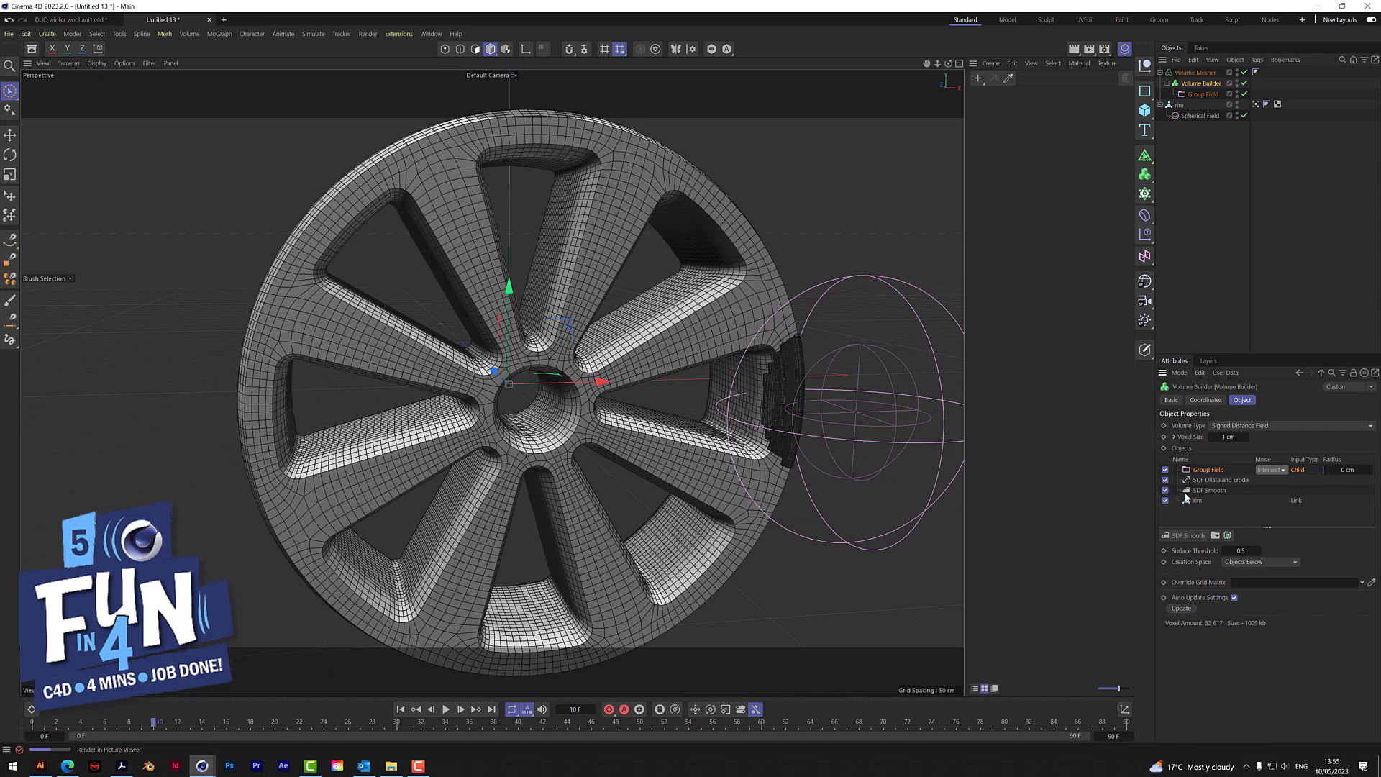
pyautogui.click(1223, 480)
pyautogui.click(1216, 491)
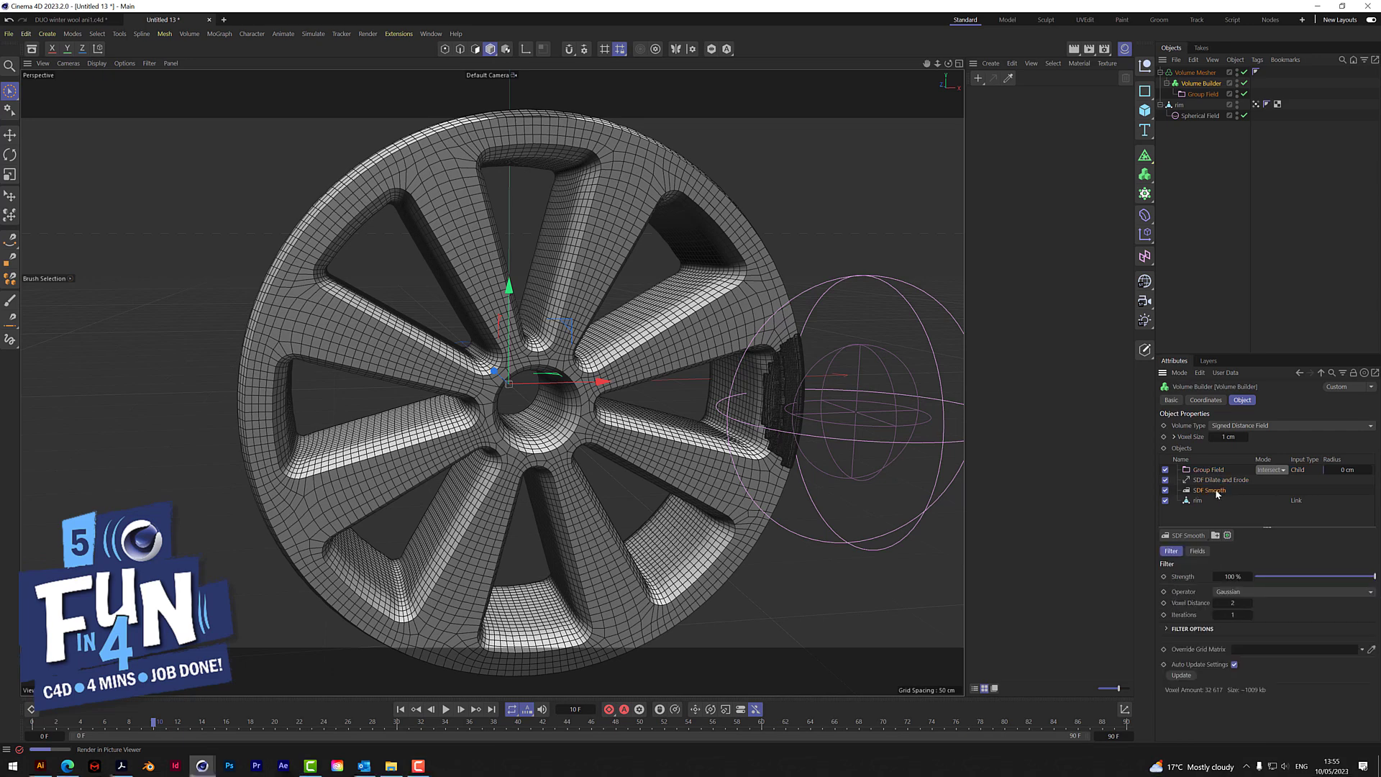
pyautogui.moveTo(1209, 471)
pyautogui.mouseDown()
pyautogui.moveTo(1213, 484)
pyautogui.moveTo(1212, 469)
pyautogui.mouseUp()
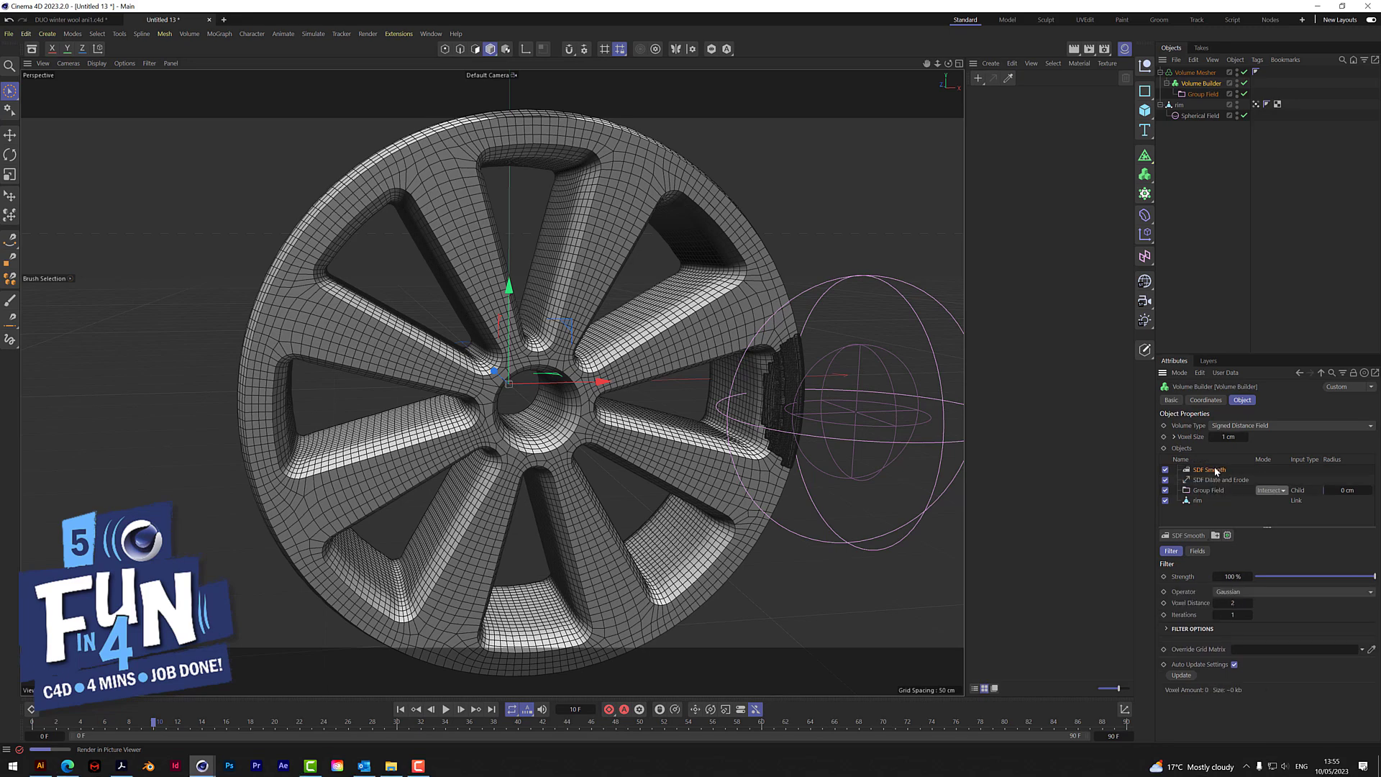
pyautogui.scroll(5, 783, 347)
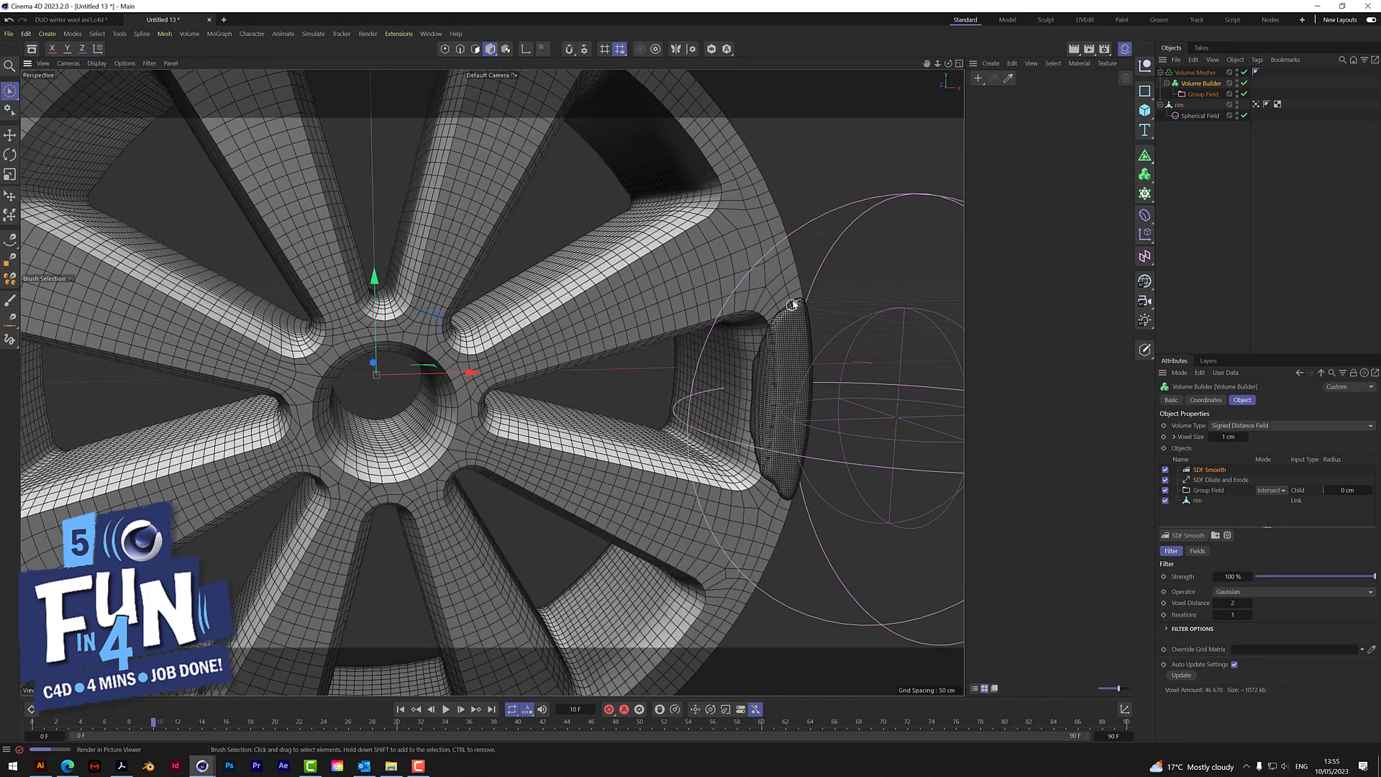
pyautogui.scroll(2, 755, 266)
pyautogui.scroll(-3, 784, 489)
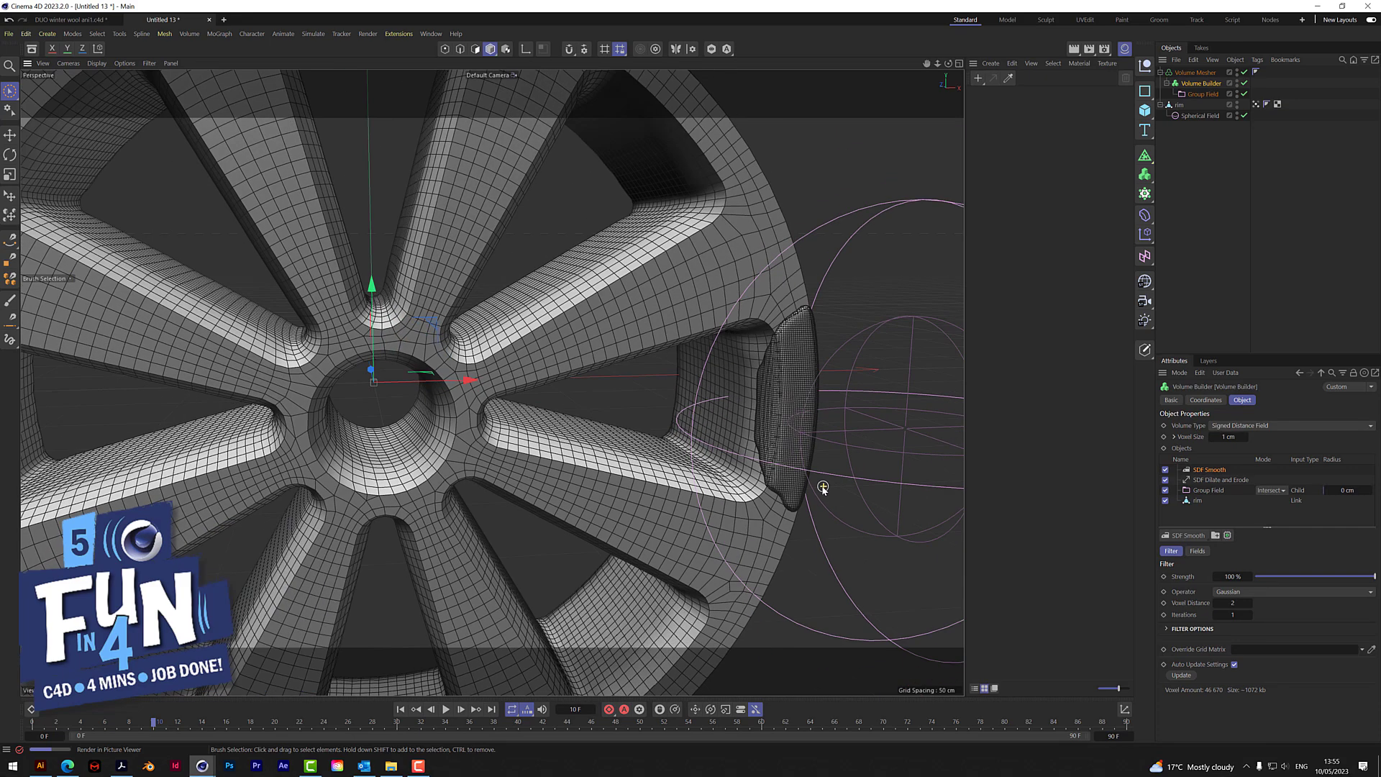
# - Load Steel Rust and Silver from the Asset Browser; apply Steel Rust to rim, Silver to Volume Mesher
pyautogui.click(31, 48)
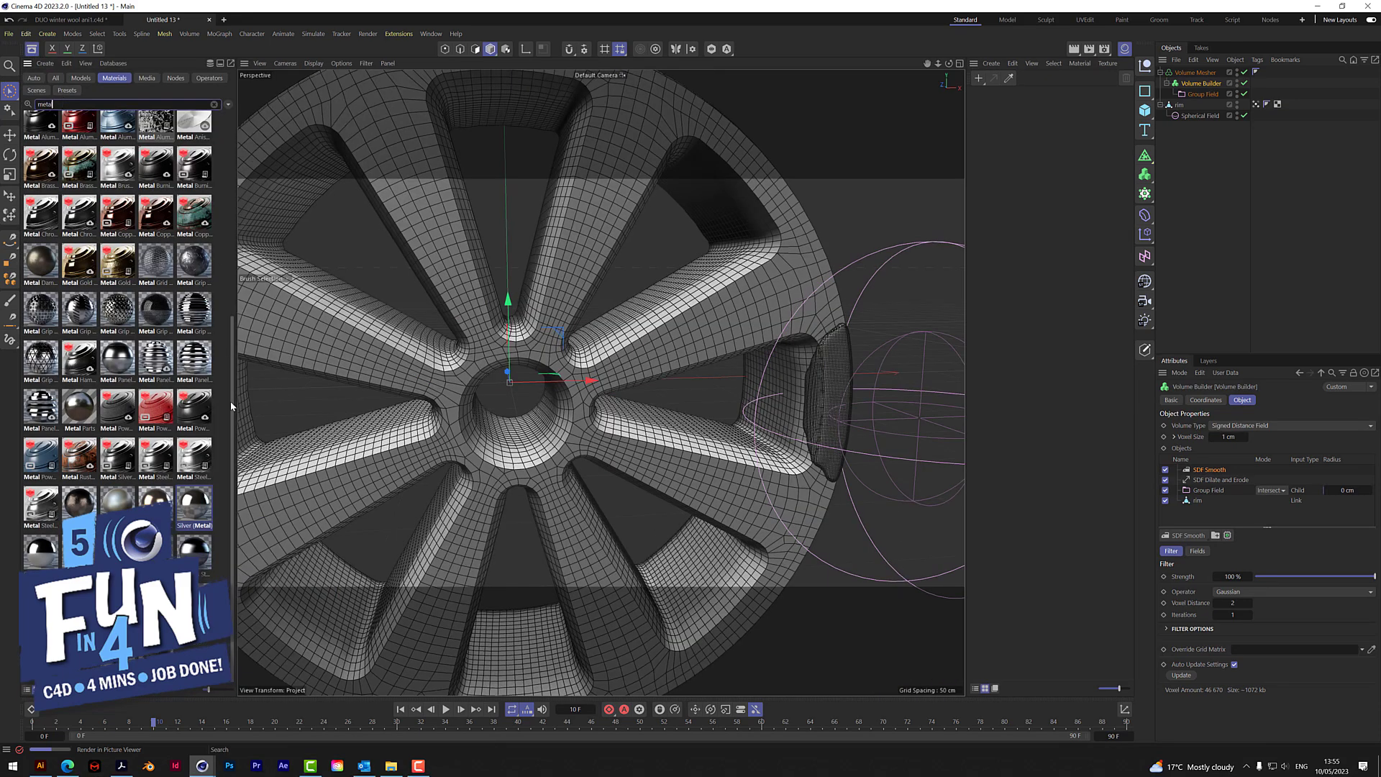
pyautogui.write('l')
pyautogui.moveTo(194, 551); pyautogui.dragTo(998, 314)
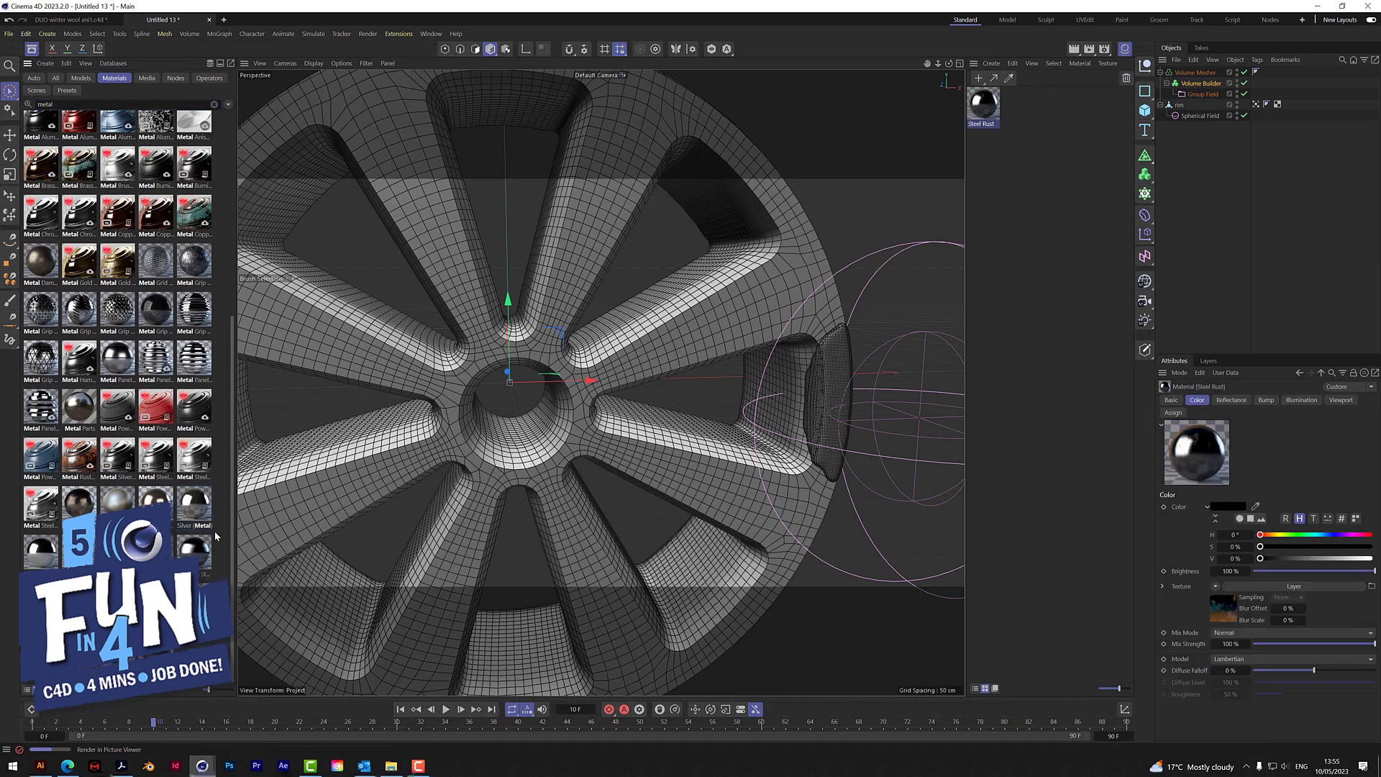
pyautogui.moveTo(194, 507); pyautogui.dragTo(1047, 214)
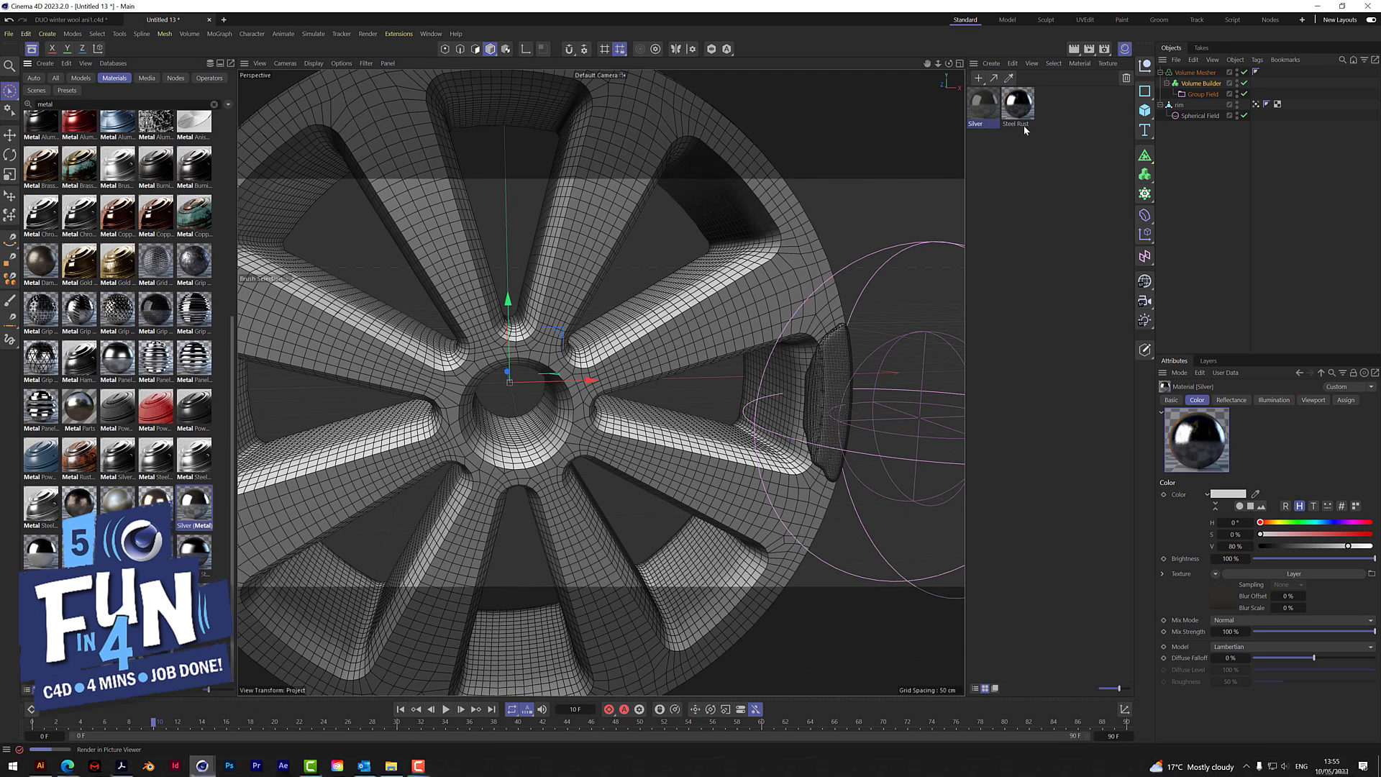
pyautogui.moveTo(1019, 107); pyautogui.dragTo(1185, 108)
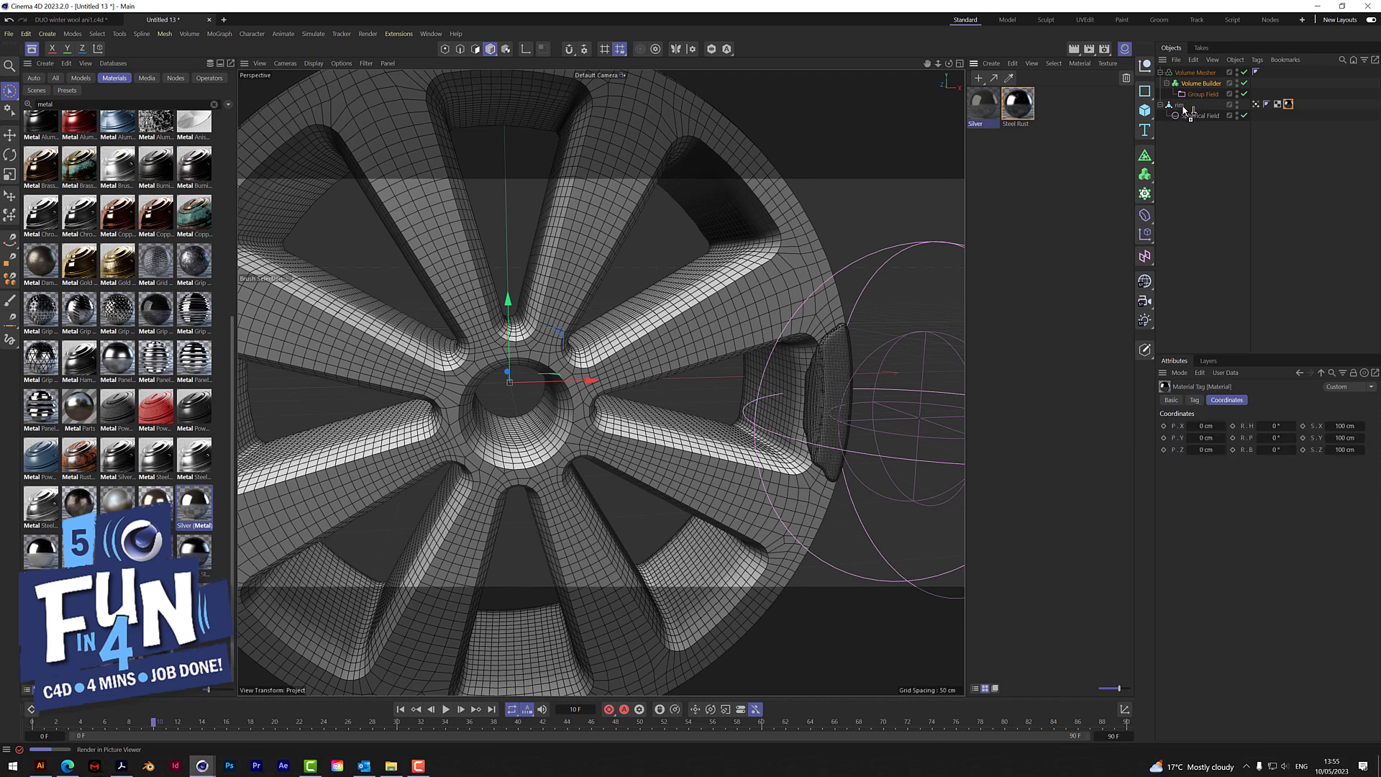
pyautogui.moveTo(993, 113); pyautogui.dragTo(1201, 74)
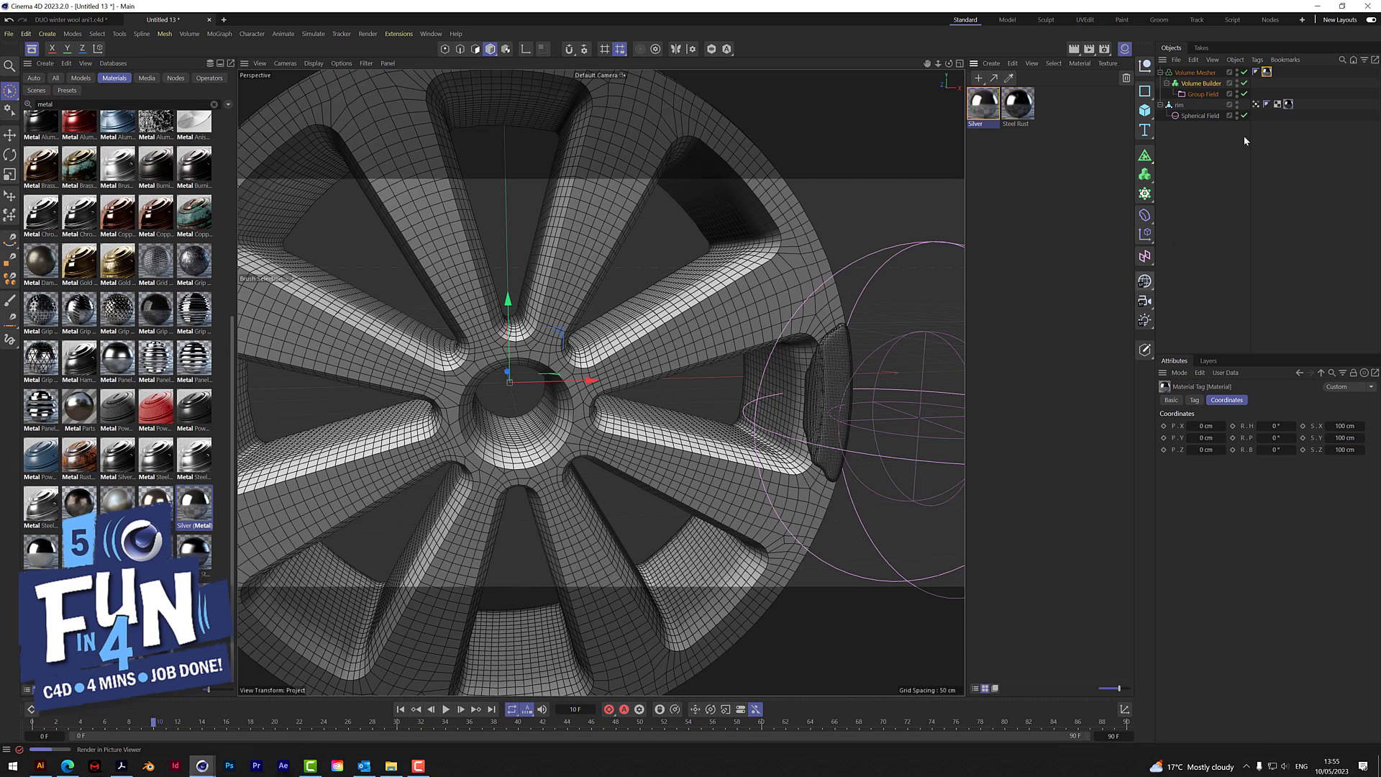
# - Add a Physical Sky from the Light flyout, then play the animation and stop at frame 18
pyautogui.click(1148, 325)
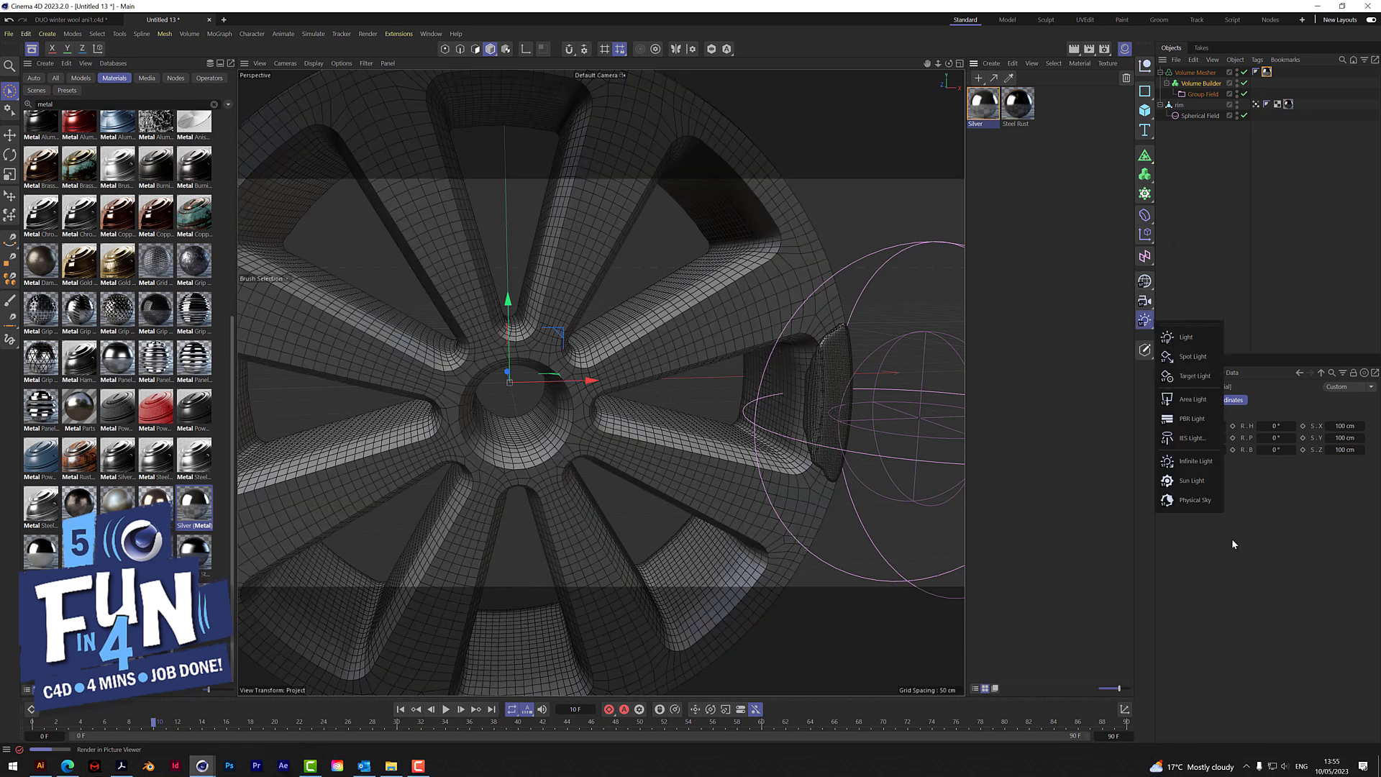
pyautogui.click(1199, 506)
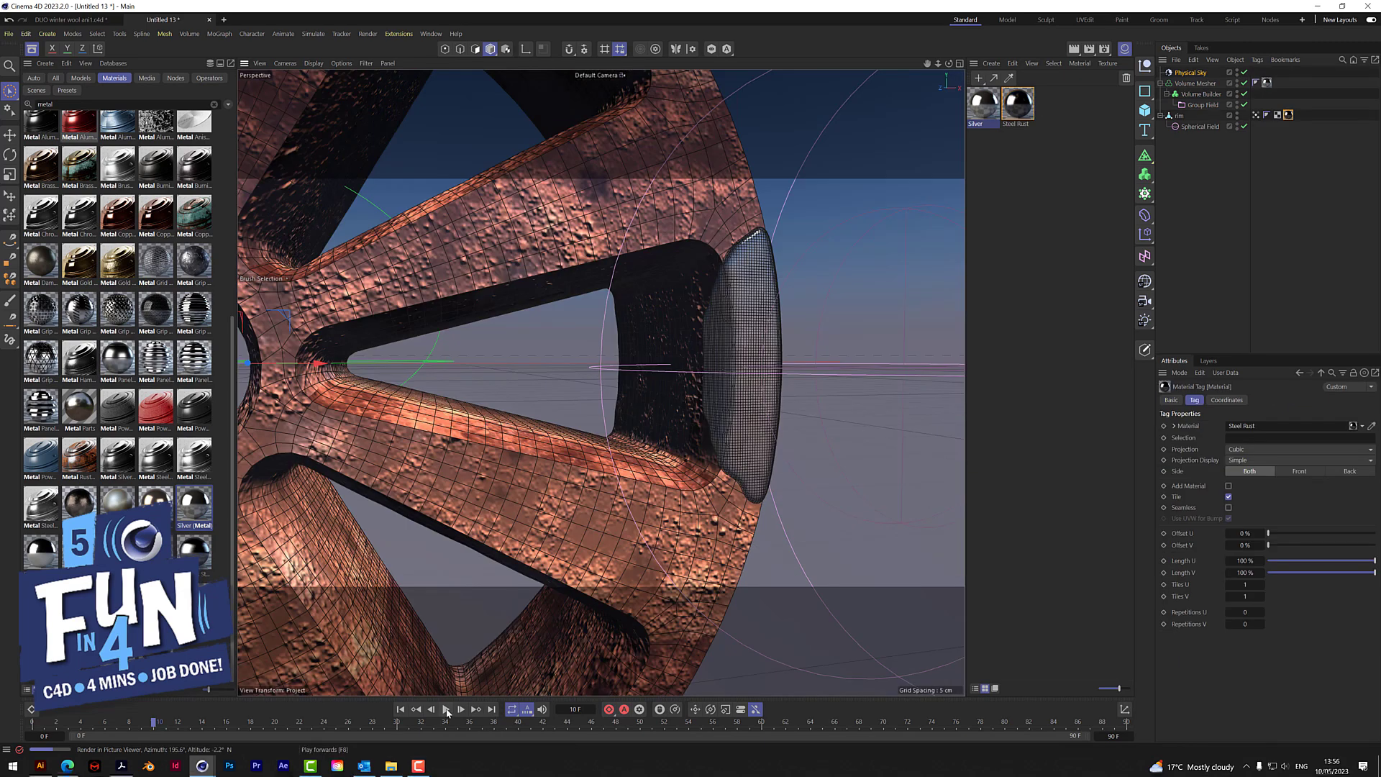
pyautogui.click(447, 710)
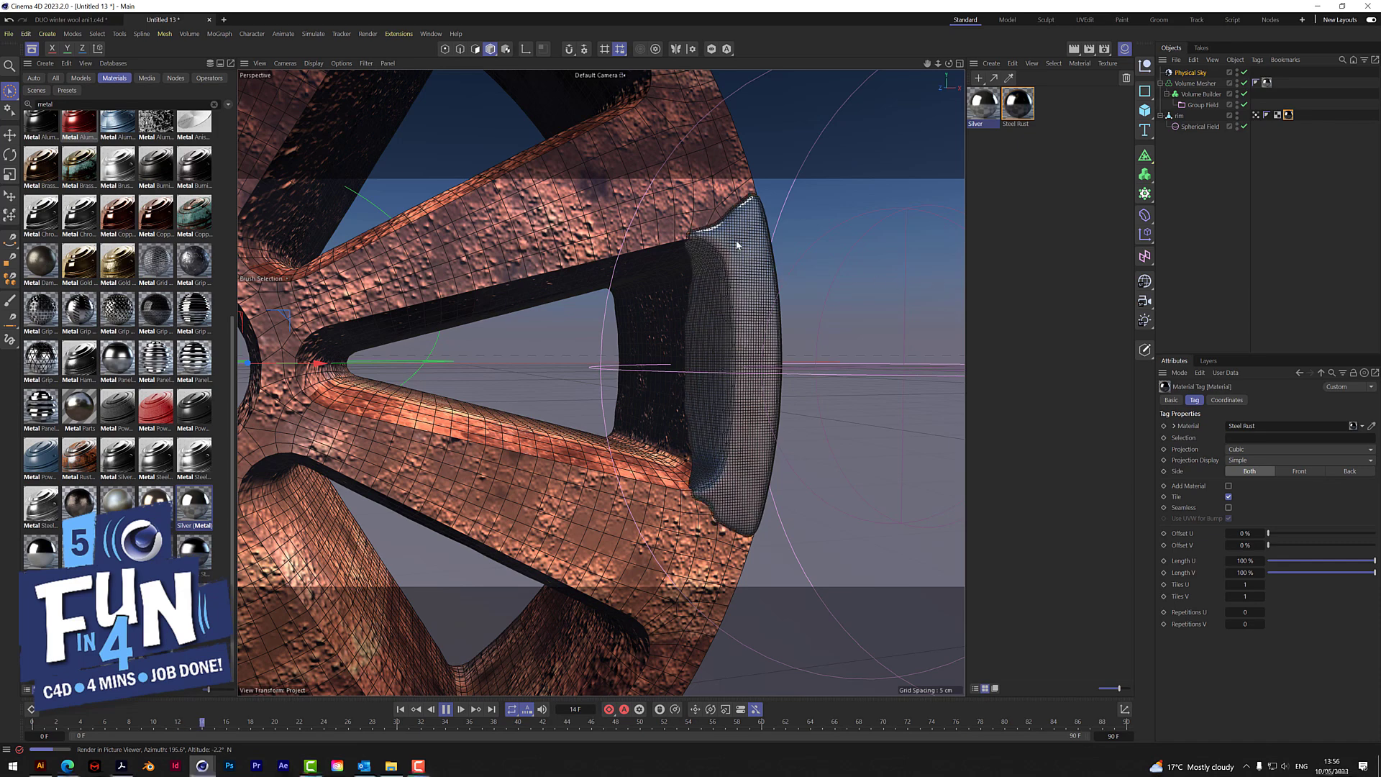
pyautogui.click(446, 711)
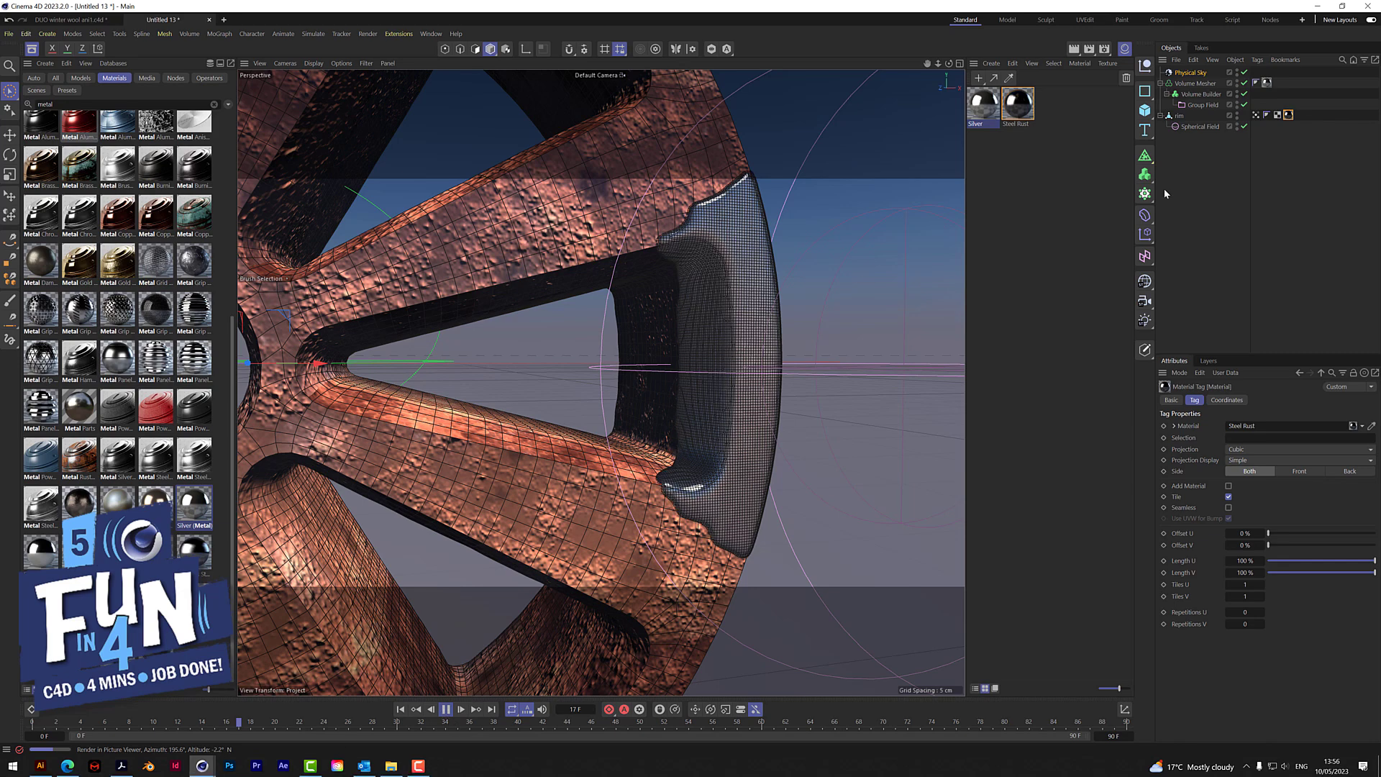
# - Add a Random Field blended with Overlay to the rim's Vertex Map tag, then play the animation
pyautogui.click(1256, 116)
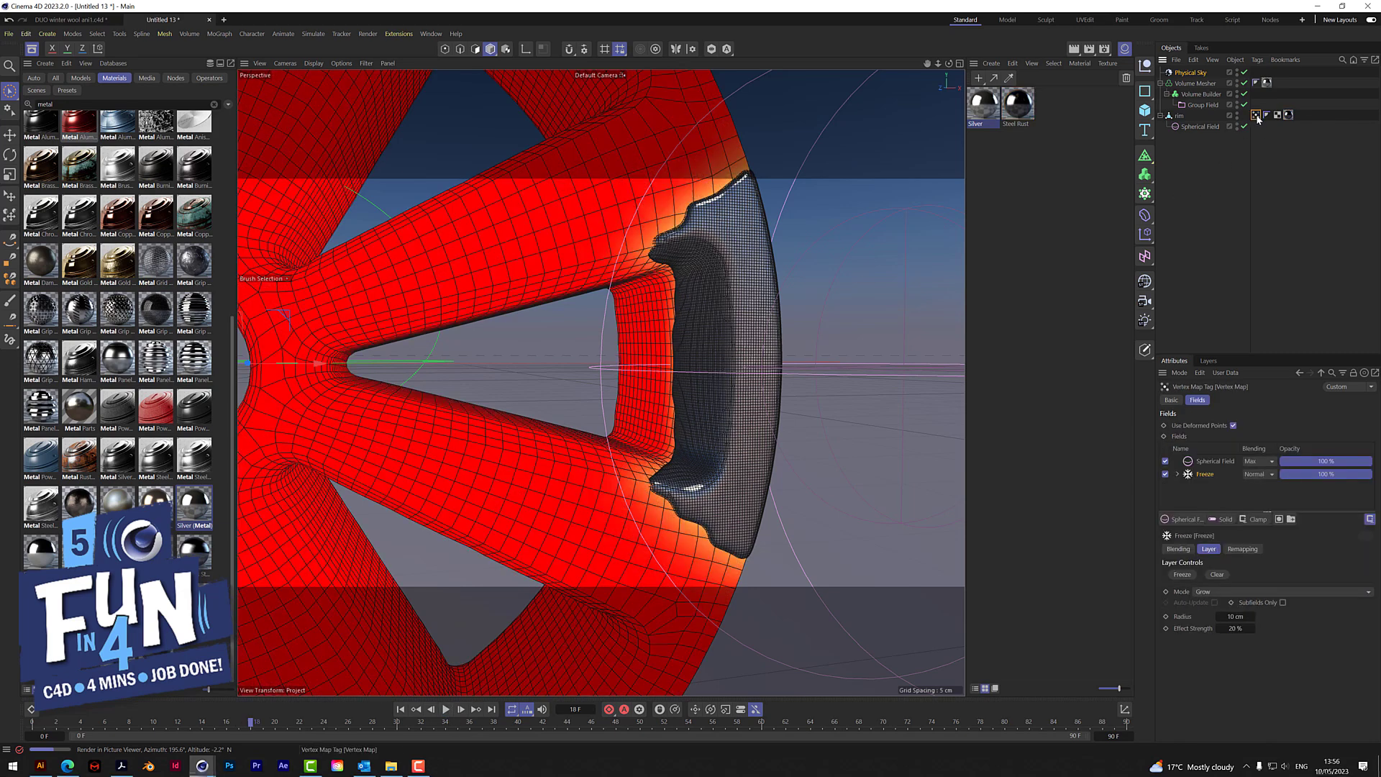
pyautogui.click(1184, 520)
pyautogui.click(1194, 628)
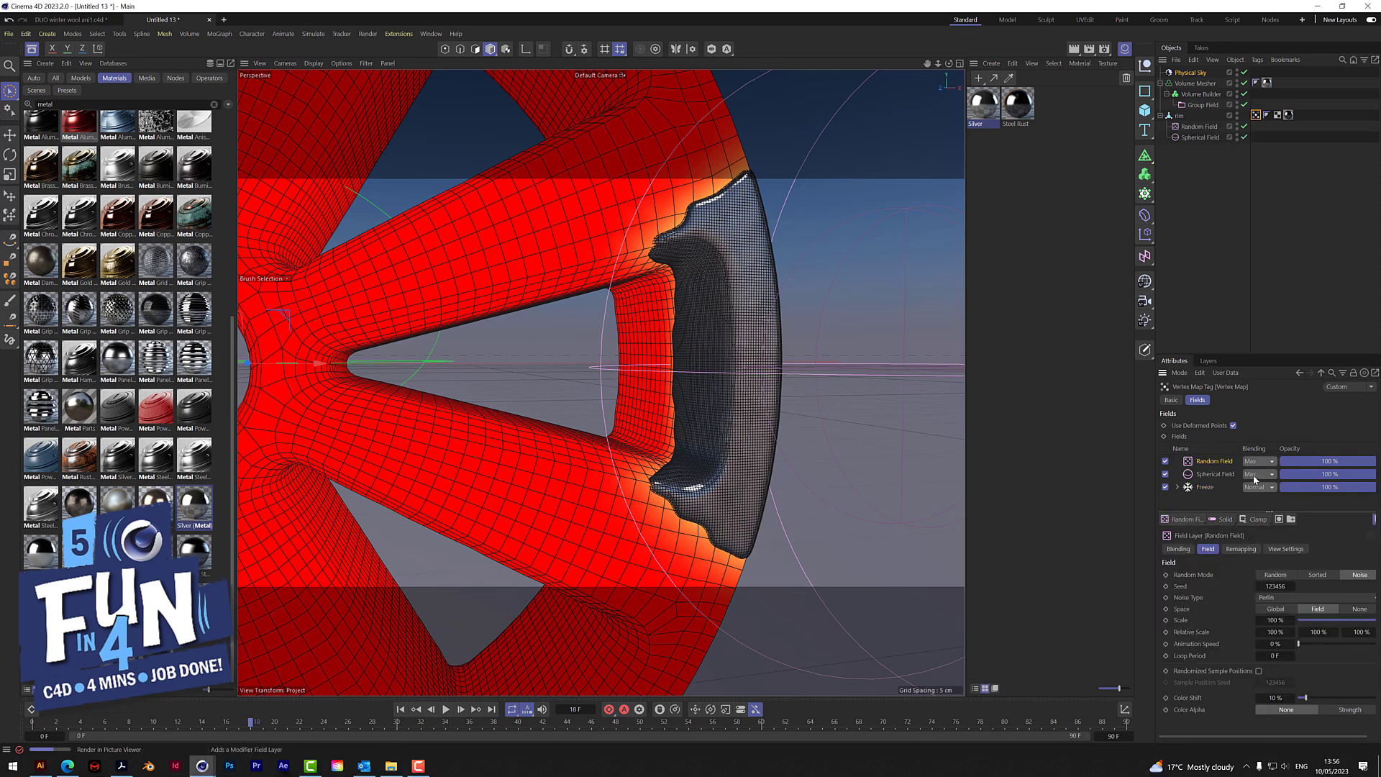
pyautogui.click(1256, 462)
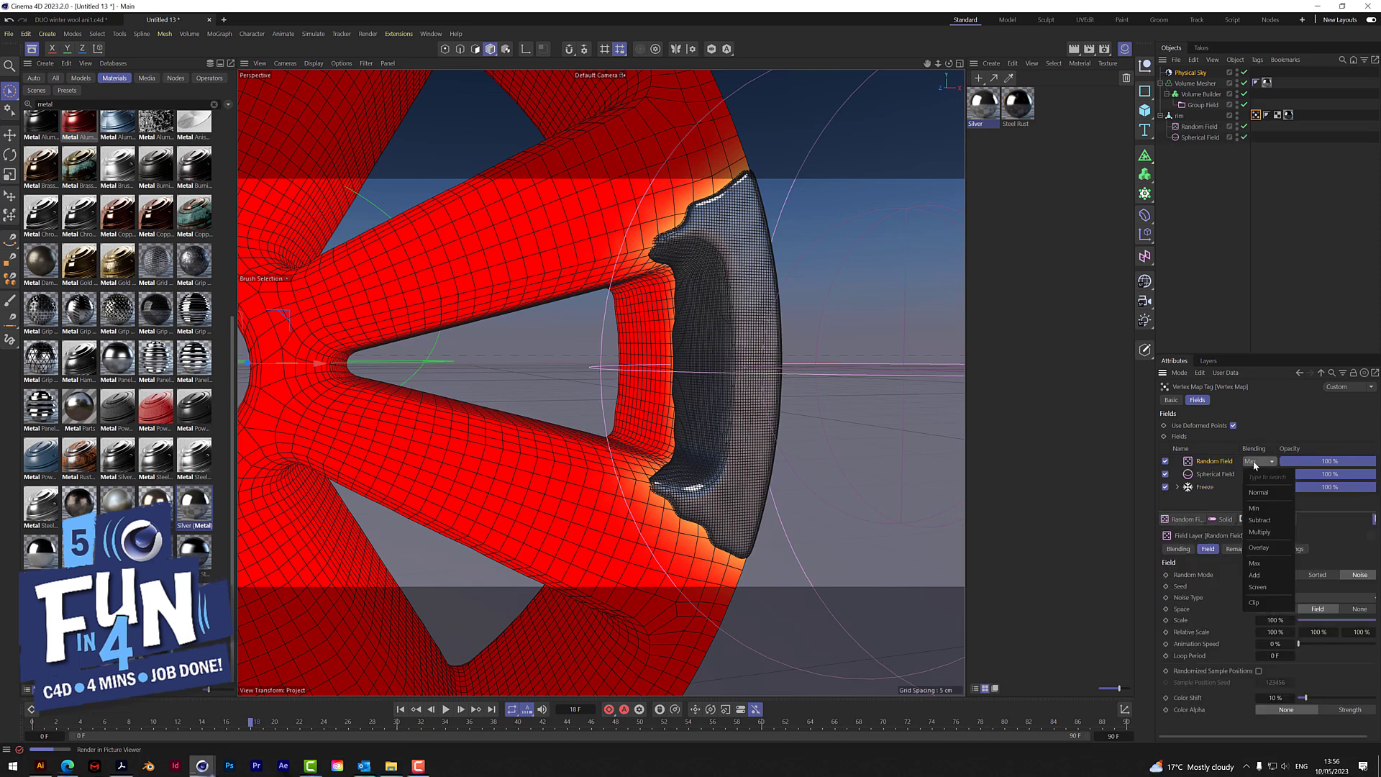
pyautogui.click(1268, 551)
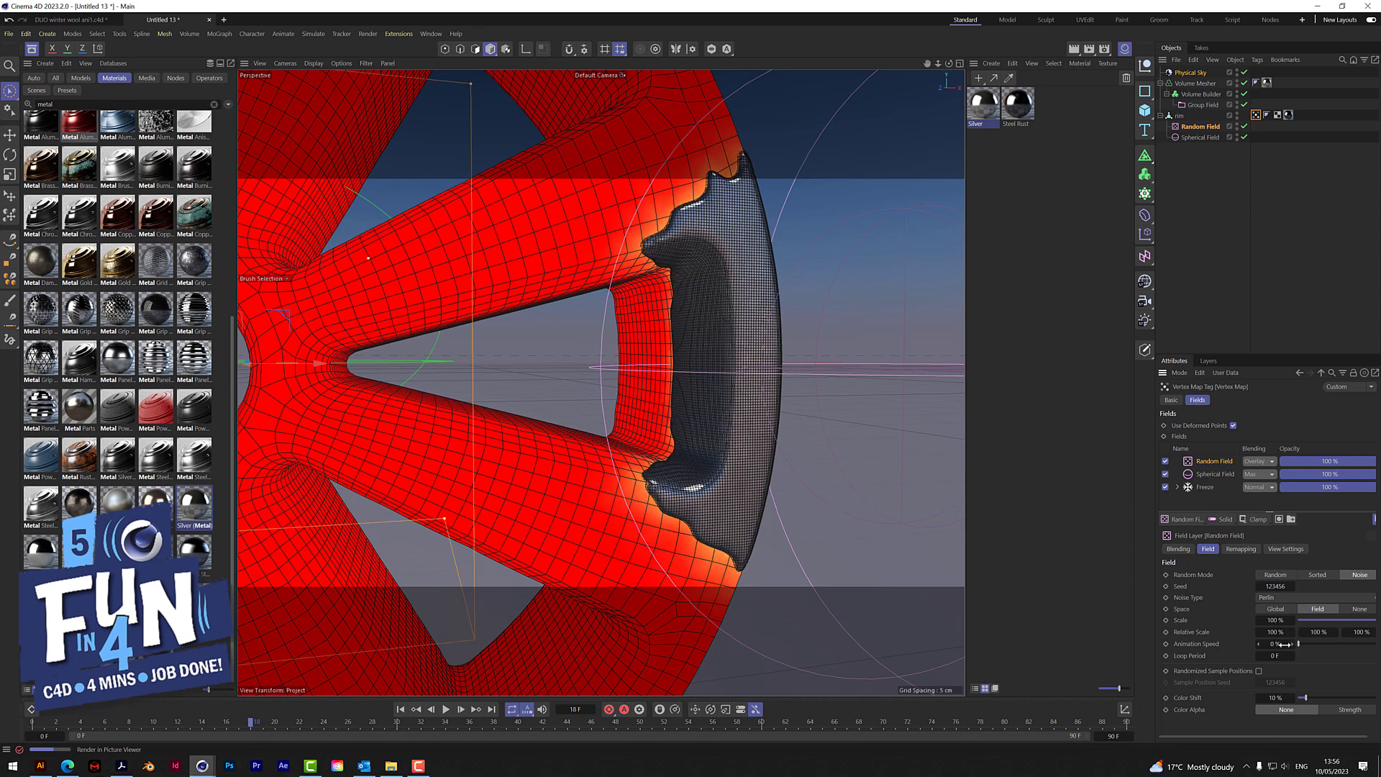
pyautogui.click(446, 710)
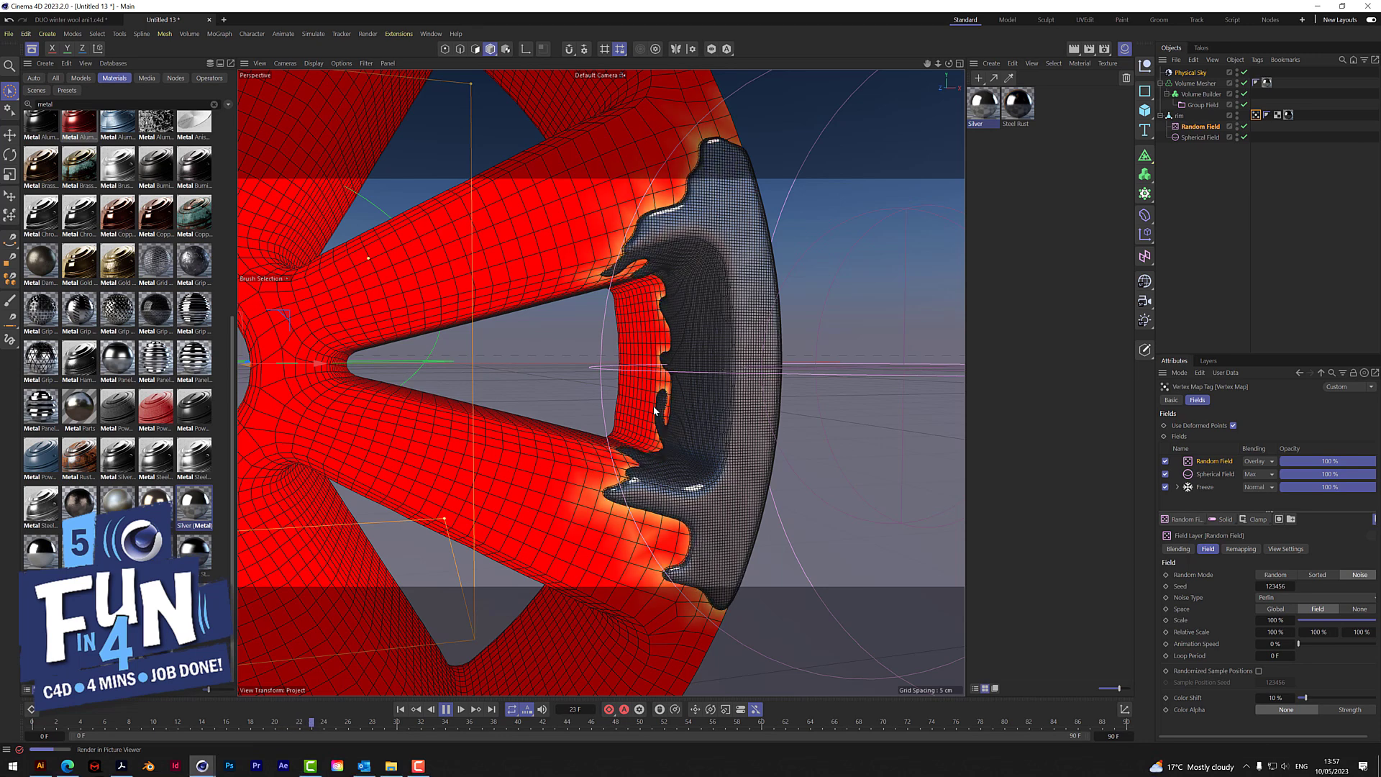
# - Pause playback at frame 25 with the ragged silver growth across the spokes and inner edge
pyautogui.click(459, 701)
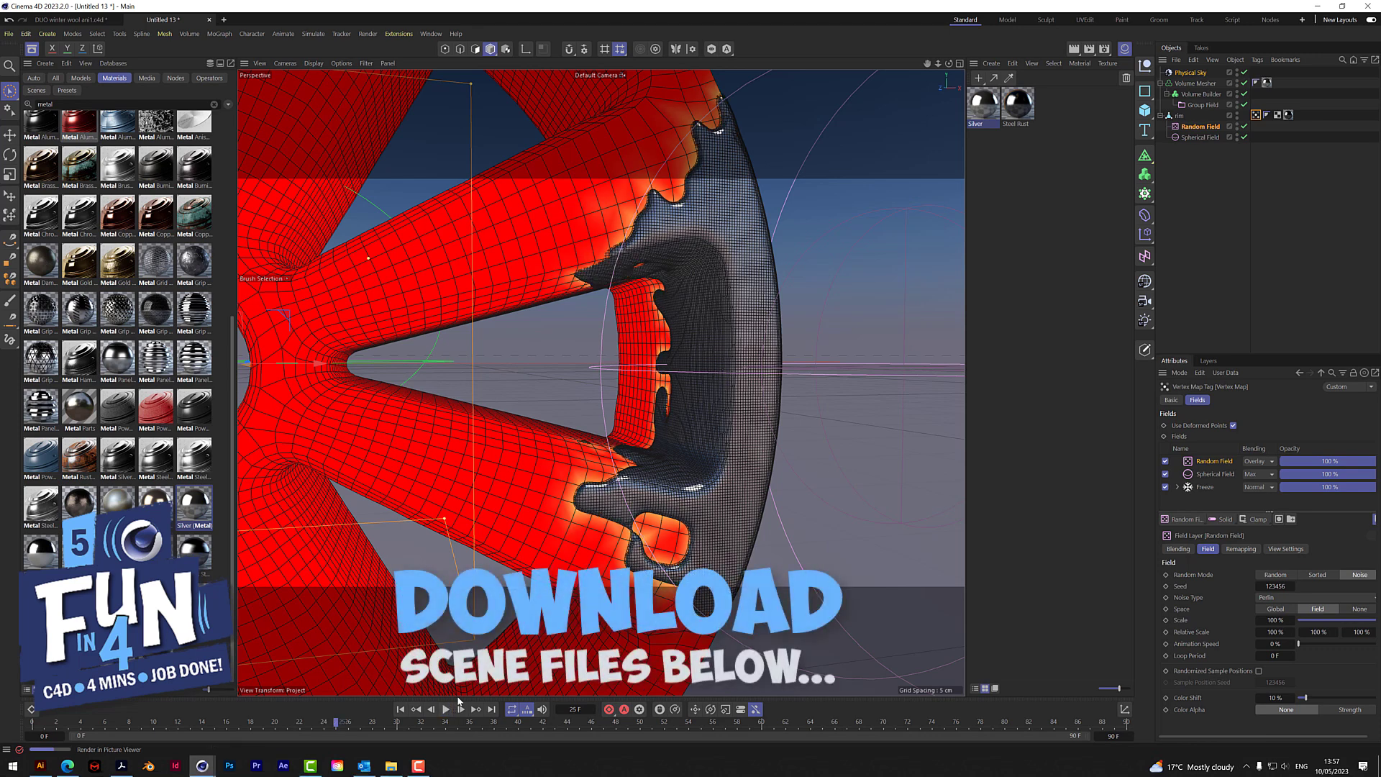